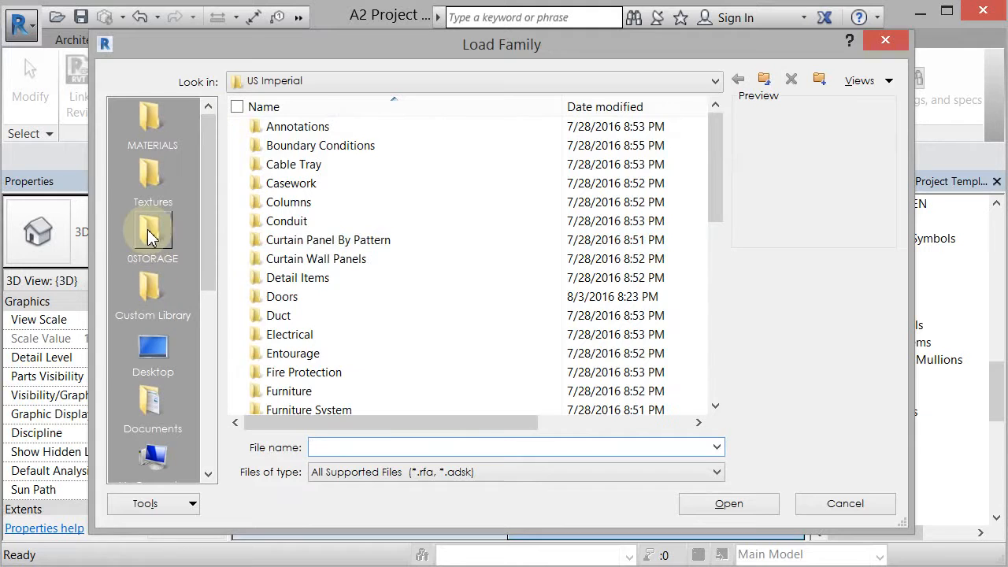
Load all four Base and Upper Flat Front Generic White casework families from the W3 lecture folder's Casework subfolder.
left_click(150, 233)
double_click(282, 189)
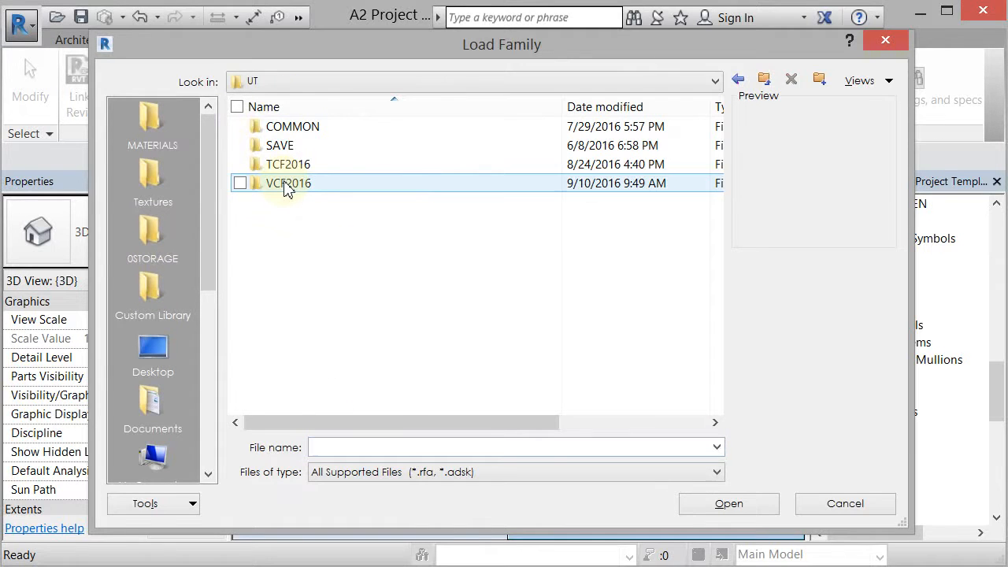
double_click(284, 184)
double_click(281, 203)
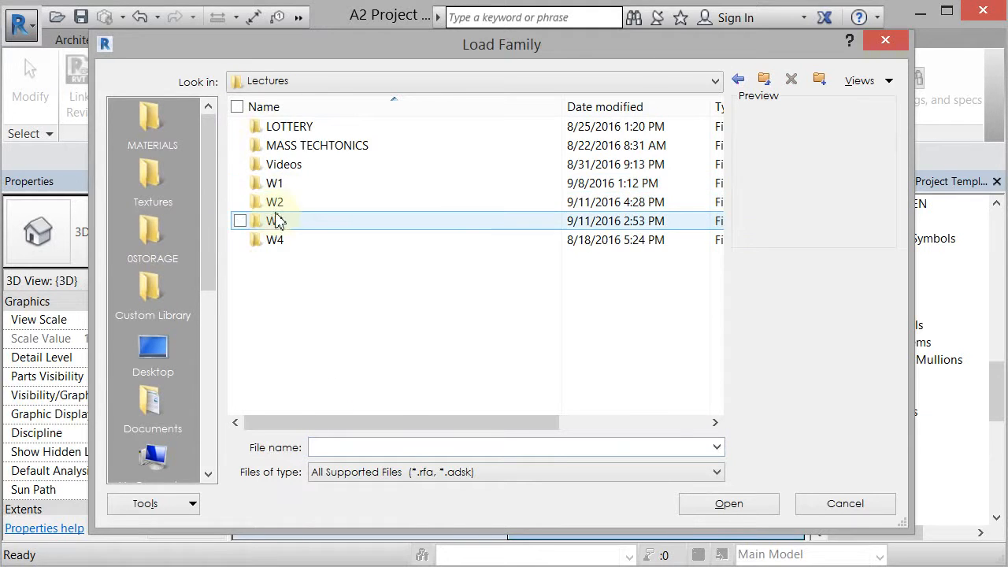
double_click(275, 221)
double_click(282, 128)
double_click(283, 126)
left_click(284, 127)
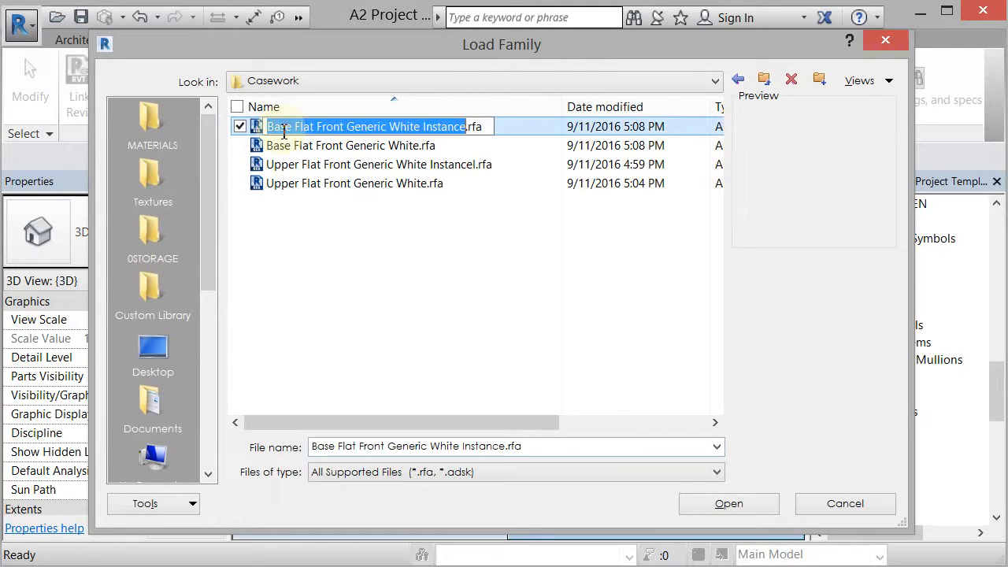
left_click(337, 186, "shift")
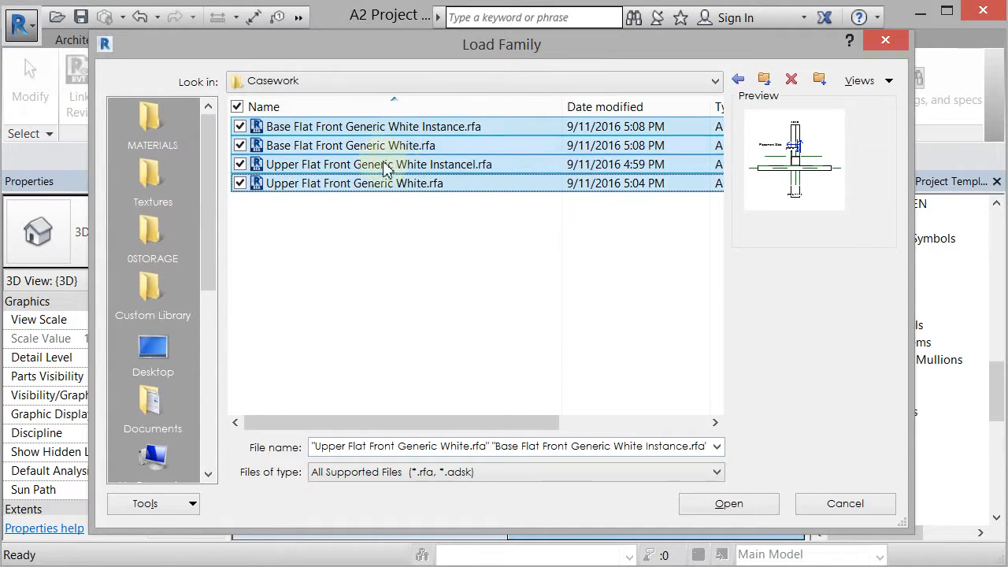
left_click(741, 505)
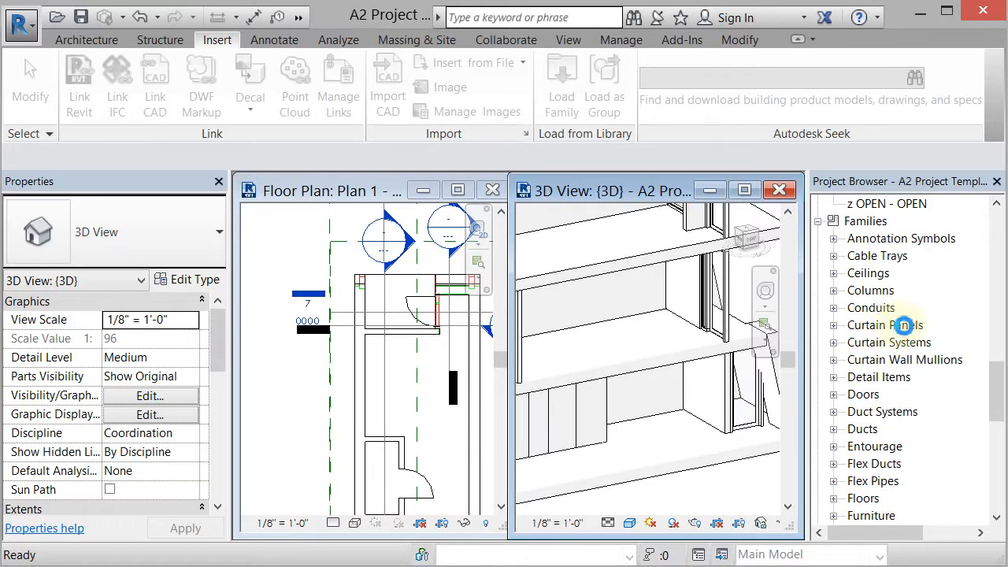
Place a 24" Base Flat Front Generic White Instance cabinet in Plan 1, in the room's lower-left corner above the lower door.
mouse_move(996, 383)
left_mouse_down()
mouse_move(994, 217)
mouse_move(1004, 377)
left_mouse_up()
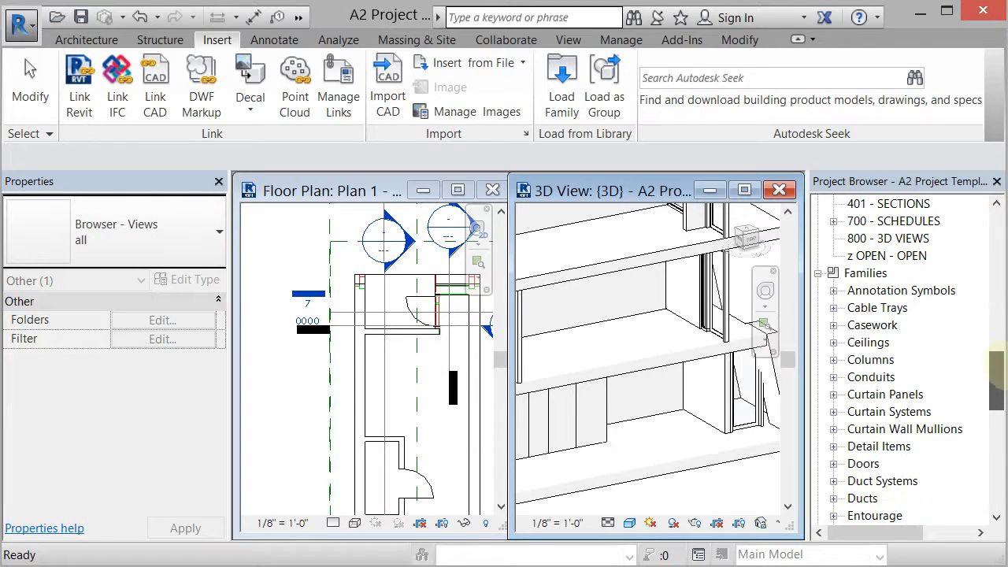
left_click(834, 326)
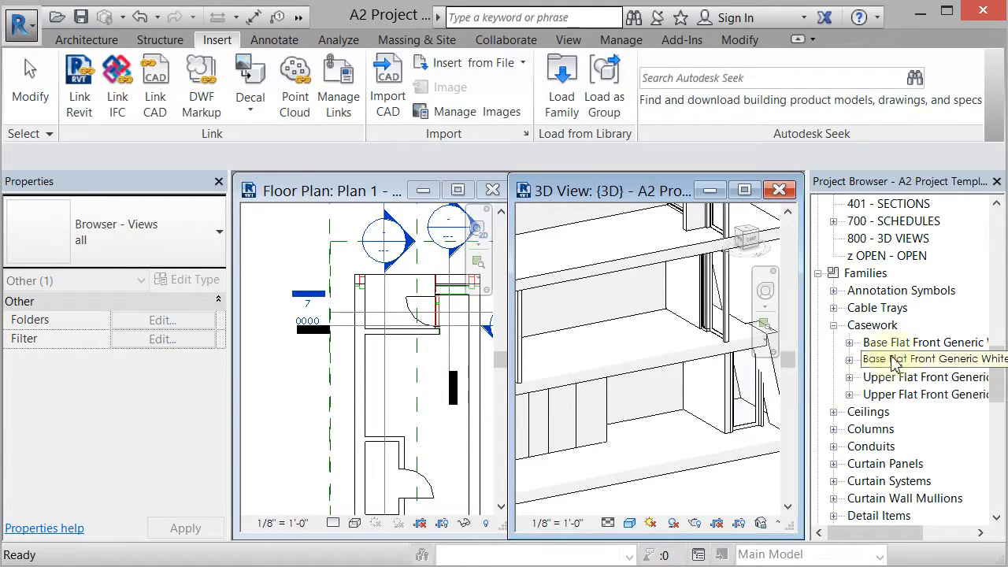
left_click(849, 360)
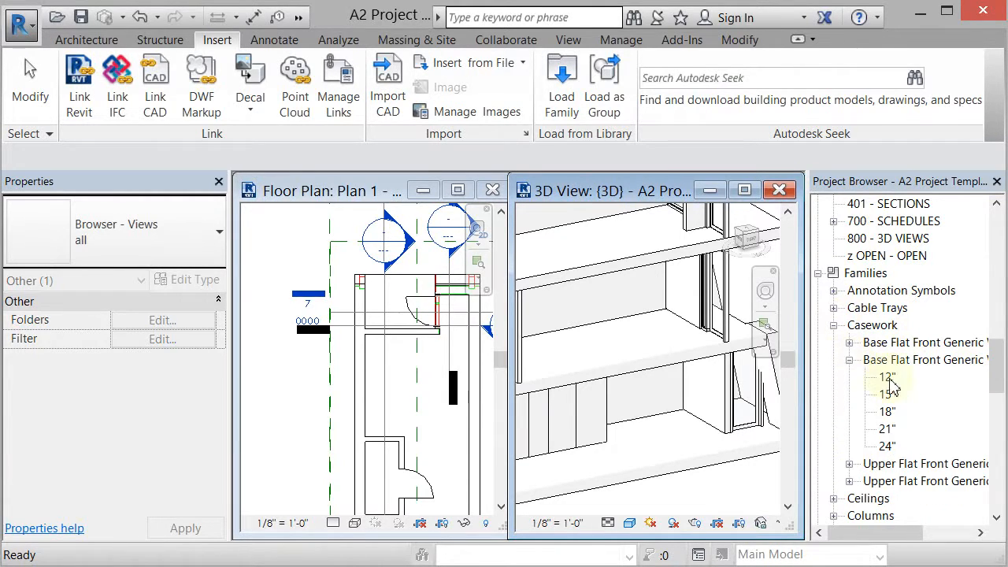
left_click(887, 447)
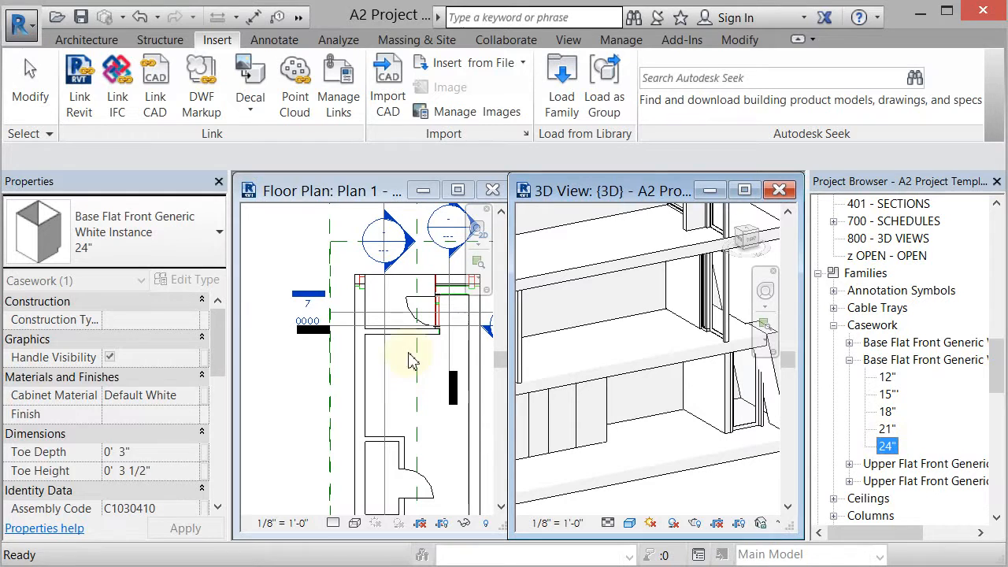
left_click_drag(889, 446, 393, 382)
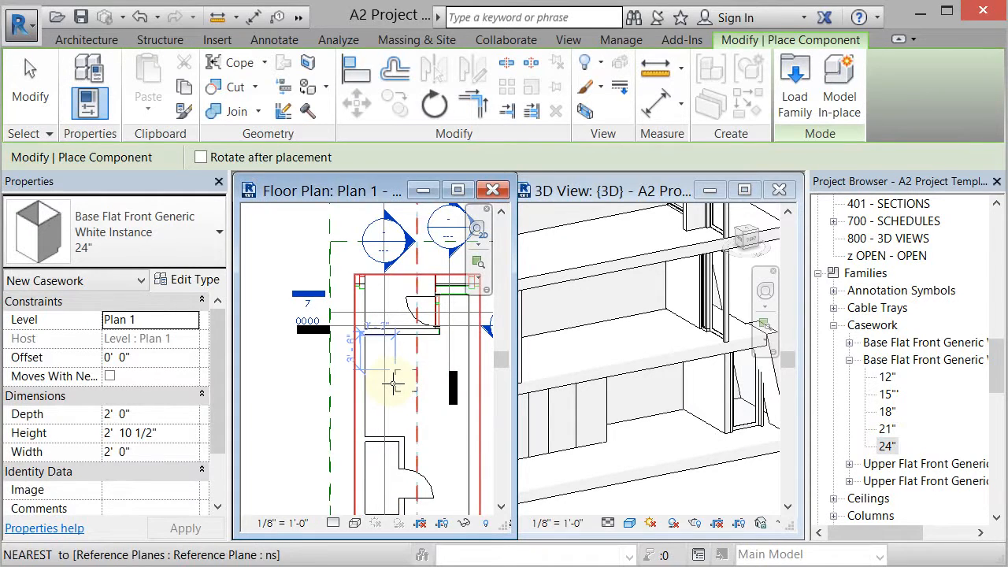
left_click(368, 419)
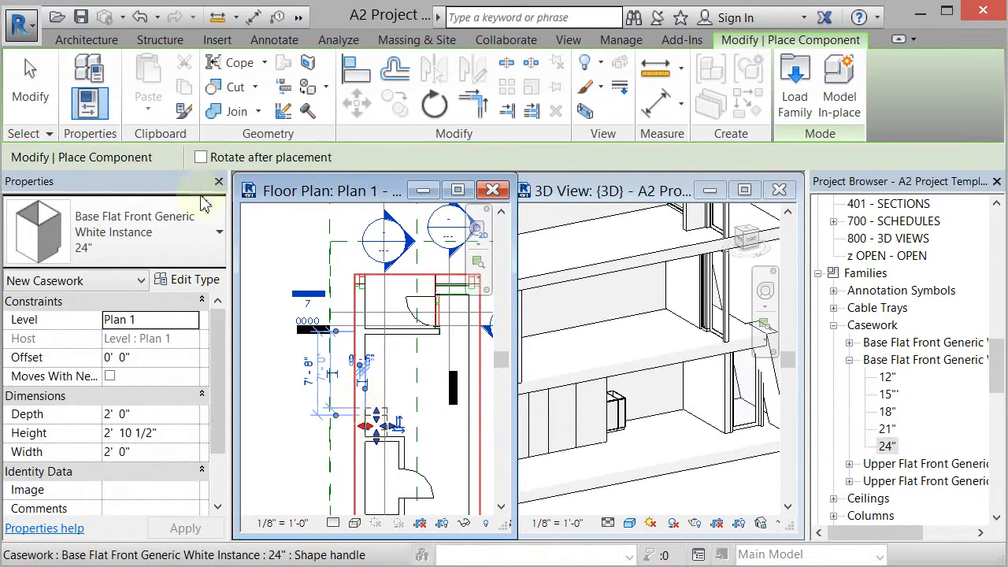
left_click(29, 83)
Stretch the base cabinet in plan along the left wall to the opposite partition, about 9' 5" wide, and deselect it.
scroll(382, 407, "up", 2)
left_click(382, 407)
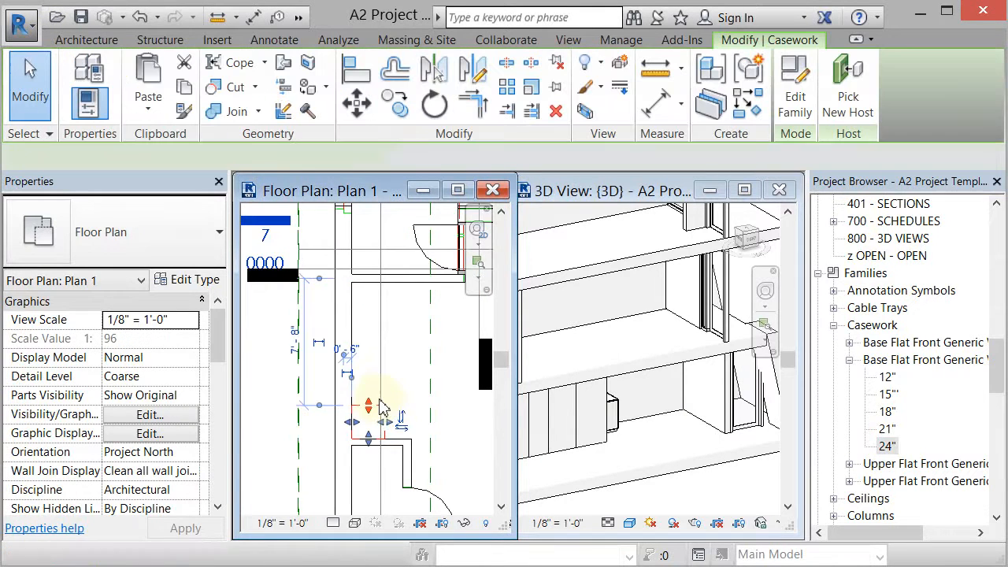
scroll(378, 410, "up", 1)
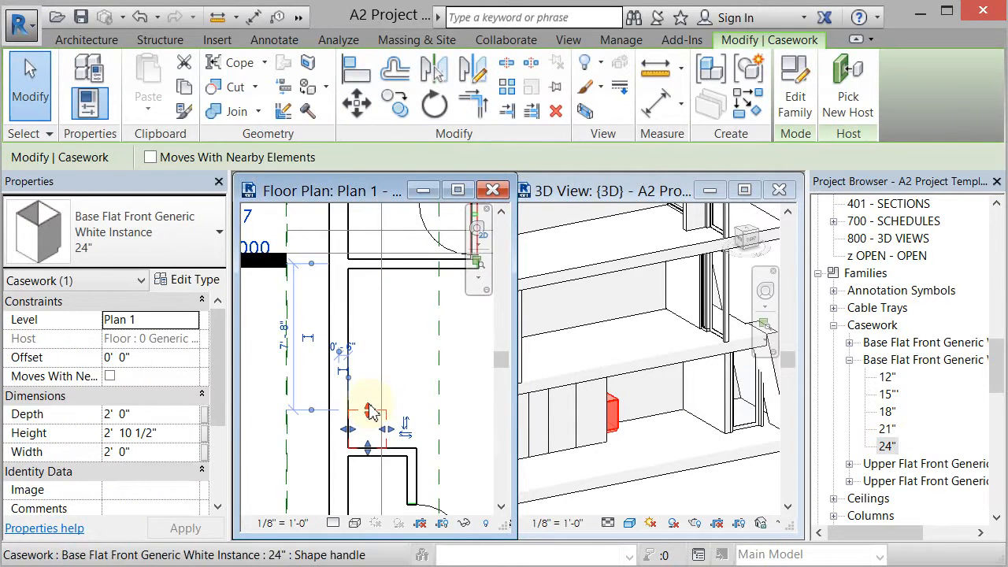
left_click_drag(371, 412, 368, 276)
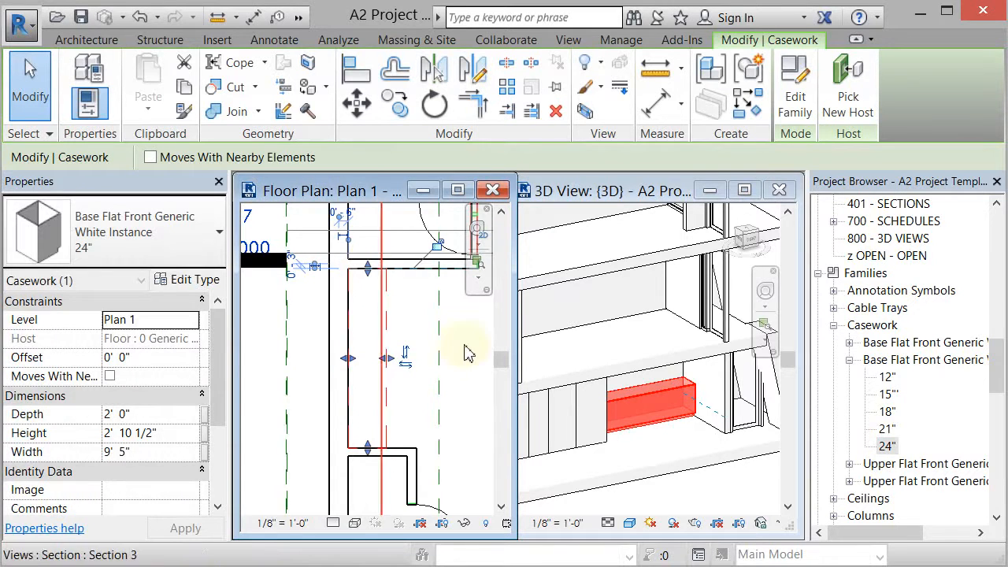
left_click(687, 450)
left_click(704, 490)
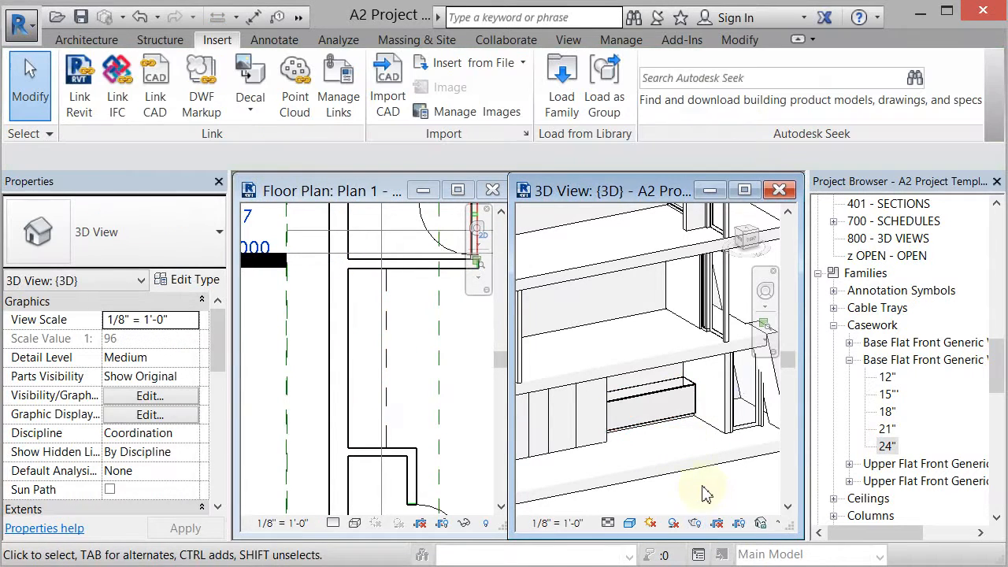
scroll(668, 407, "up", 2)
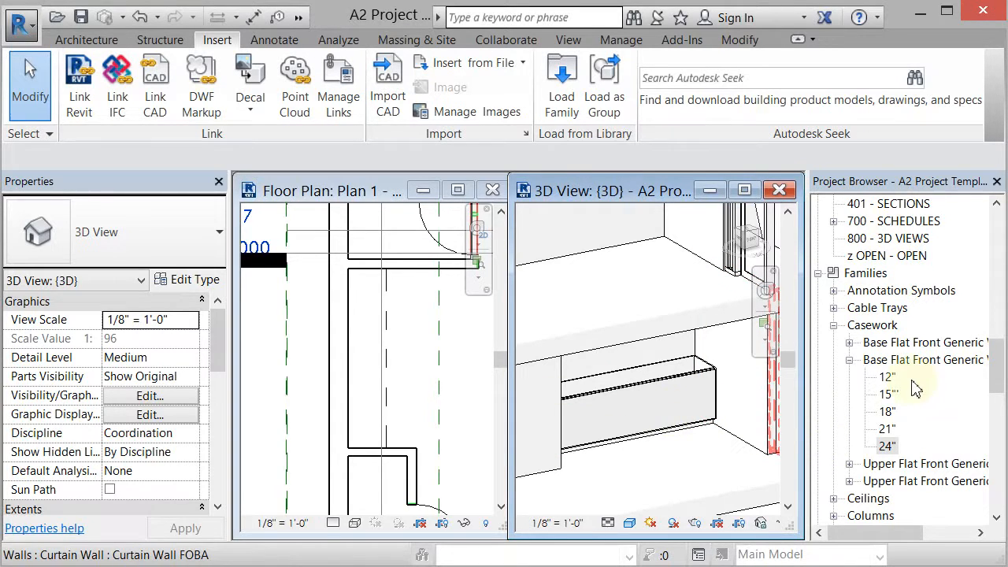
Place a 24" Upper Flat Front Generic White Instance cabinet on the left wall above the base cabinet's lower end in plan.
left_click(849, 360)
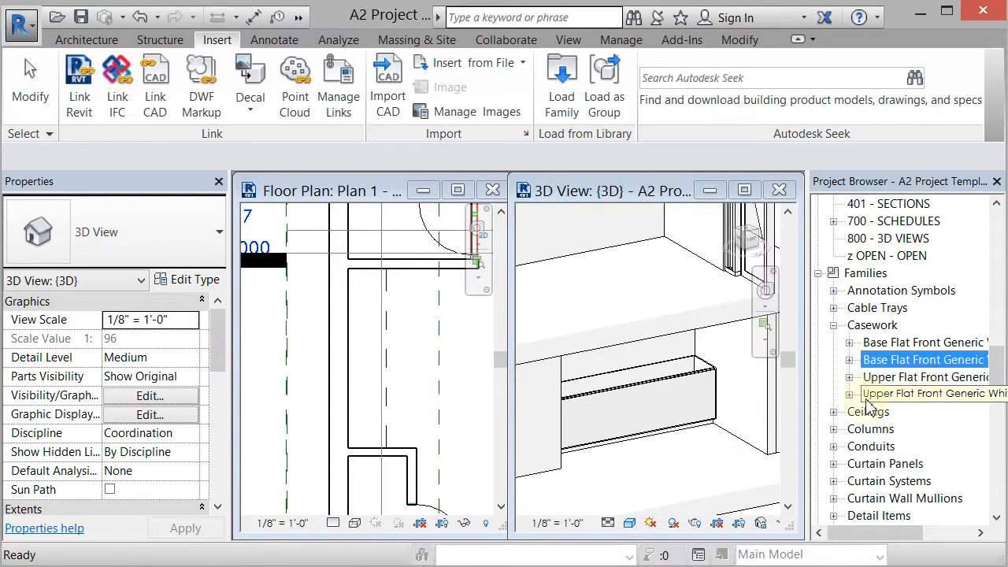
left_click(850, 395)
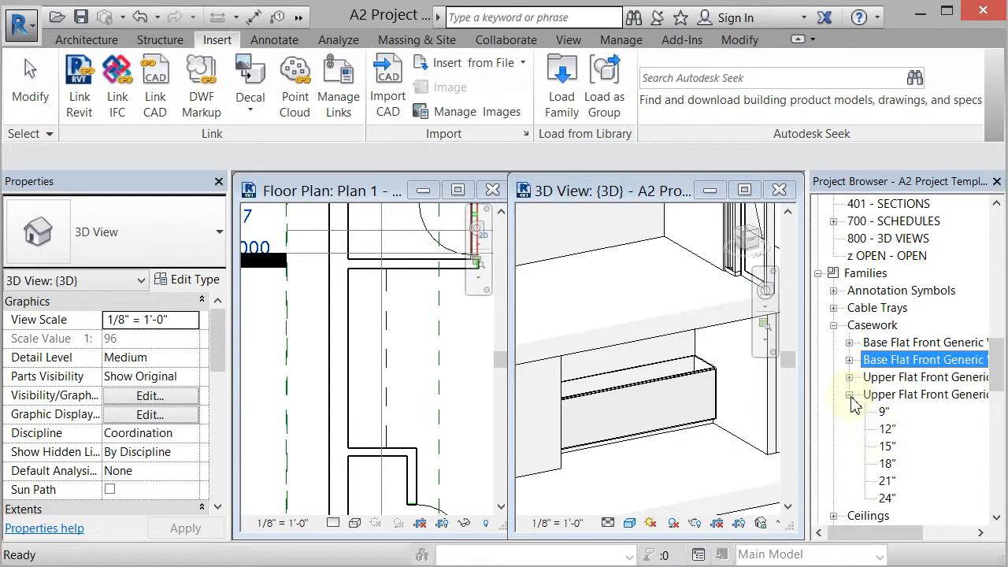
left_click(887, 497)
left_click_drag(415, 445, 360, 423)
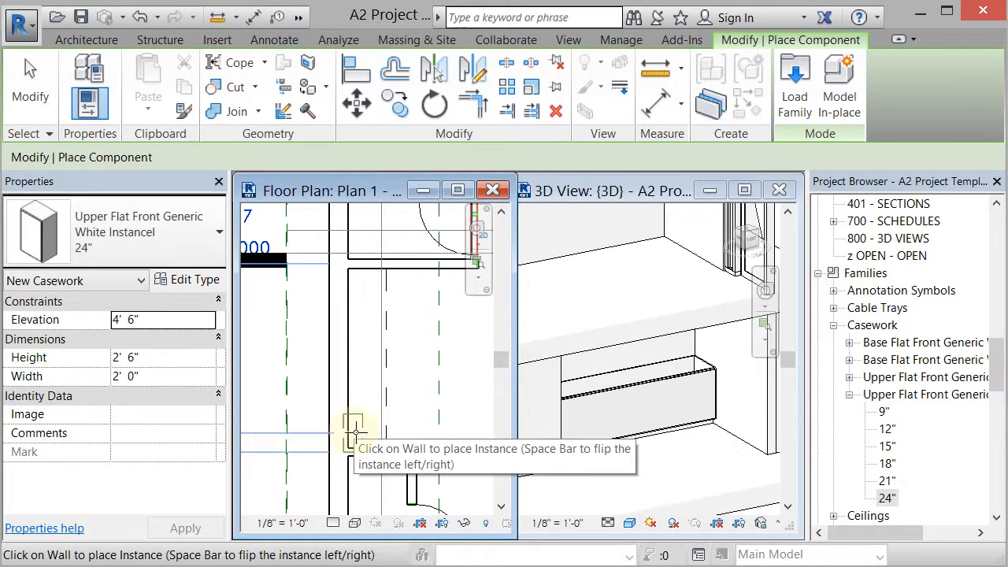
left_click(356, 429)
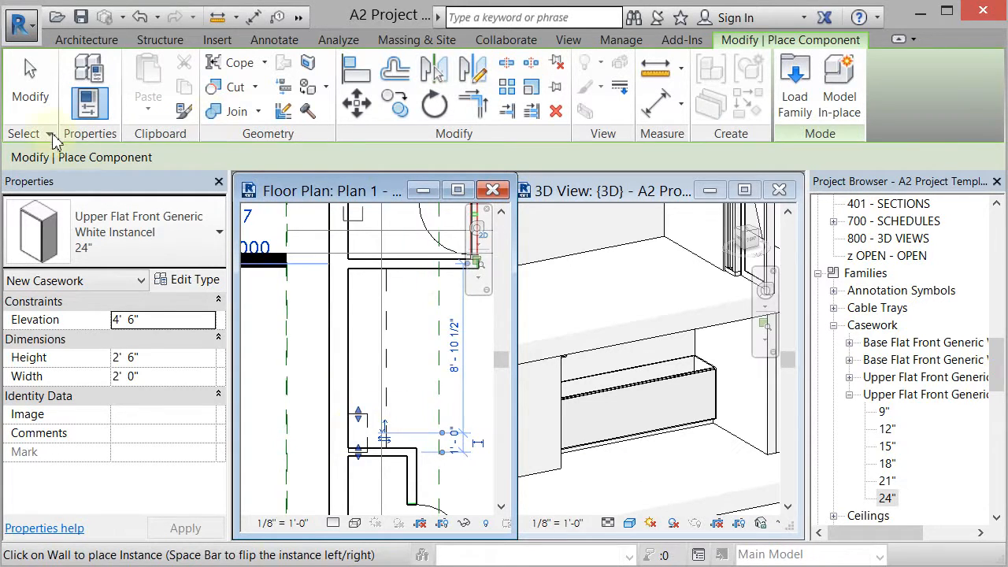
left_click(29, 88)
Move the upper cabinet so its lower-left corner meets the base cabinet's corner at the walls.
left_click(356, 424)
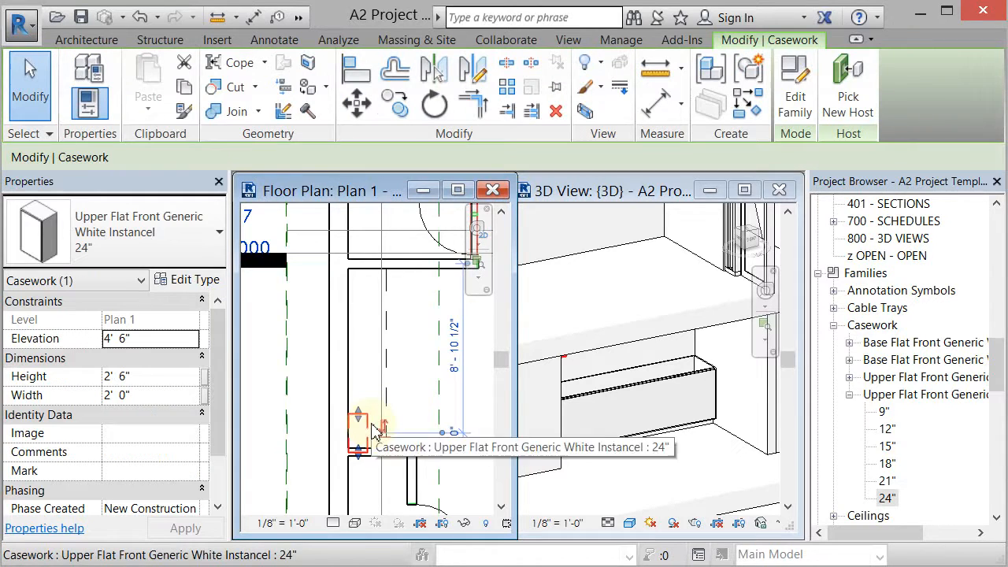
left_click(356, 101)
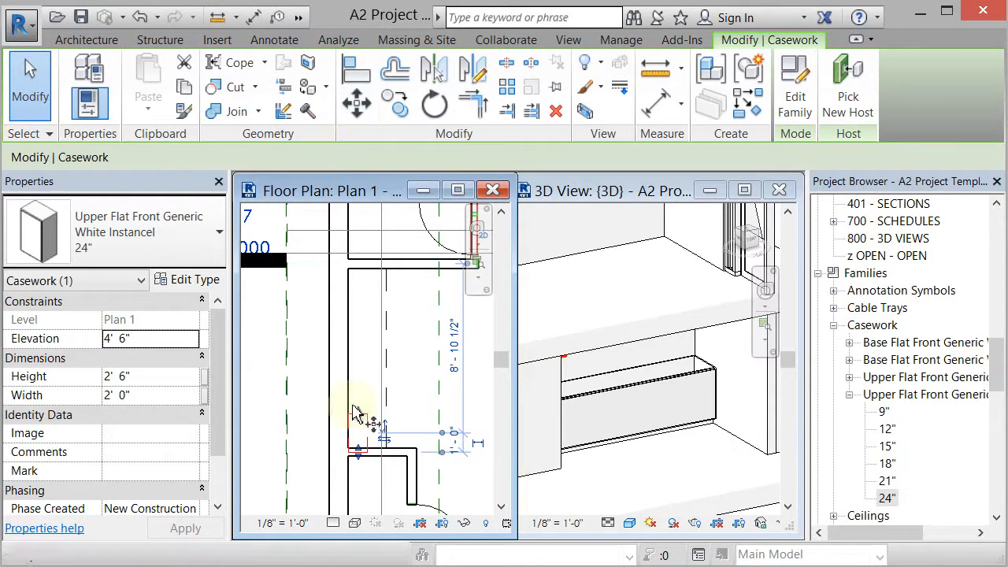
scroll(354, 463, "up", 2)
scroll(352, 461, "up", 1)
left_click(347, 450)
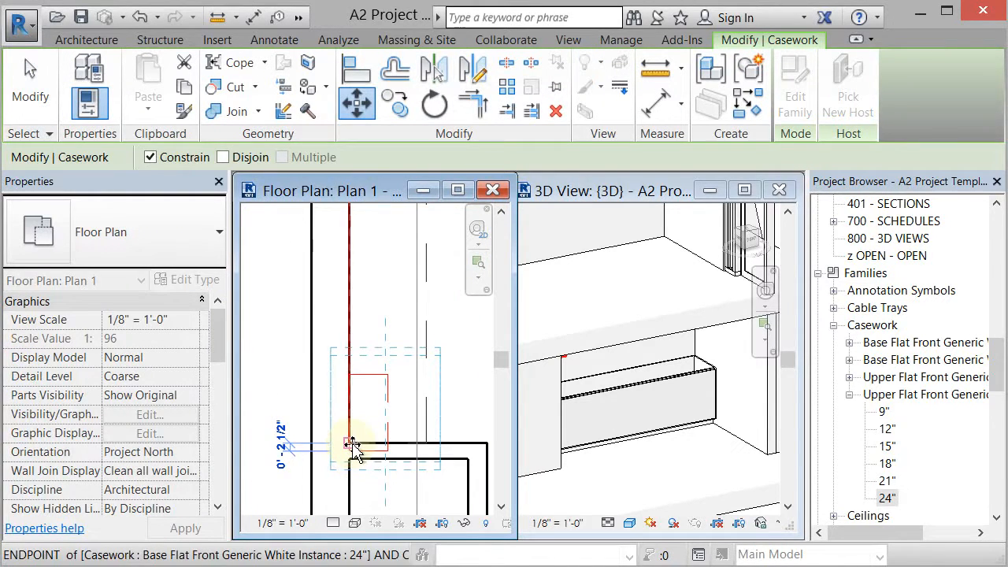
left_click(349, 443)
scroll(400, 418, "down", 2)
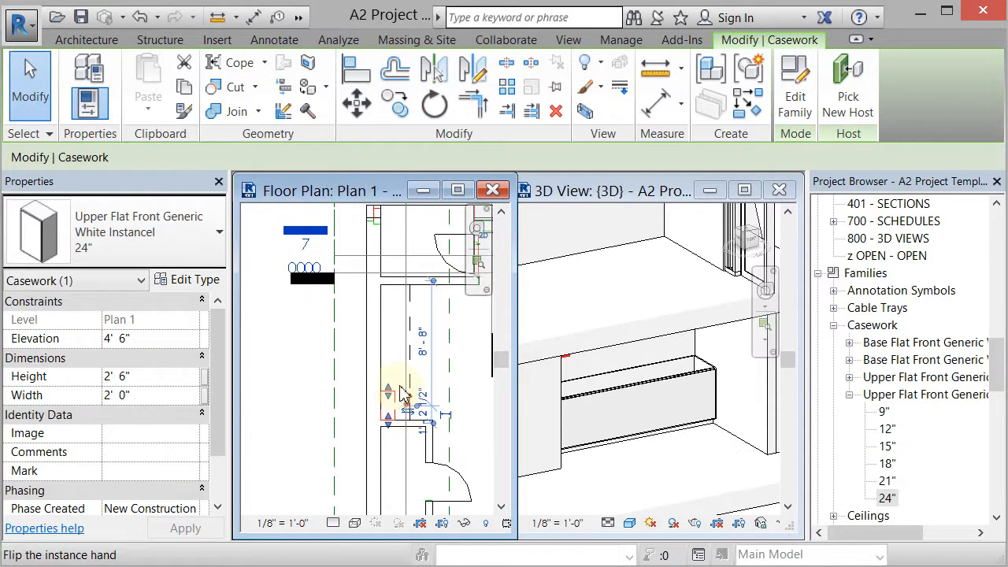
Stretch the upper cabinet in plan to the opposite partition, about 9' 4" wide, and check it above the base cabinet in 3D.
left_click_drag(389, 297, 392, 287)
left_click(682, 461)
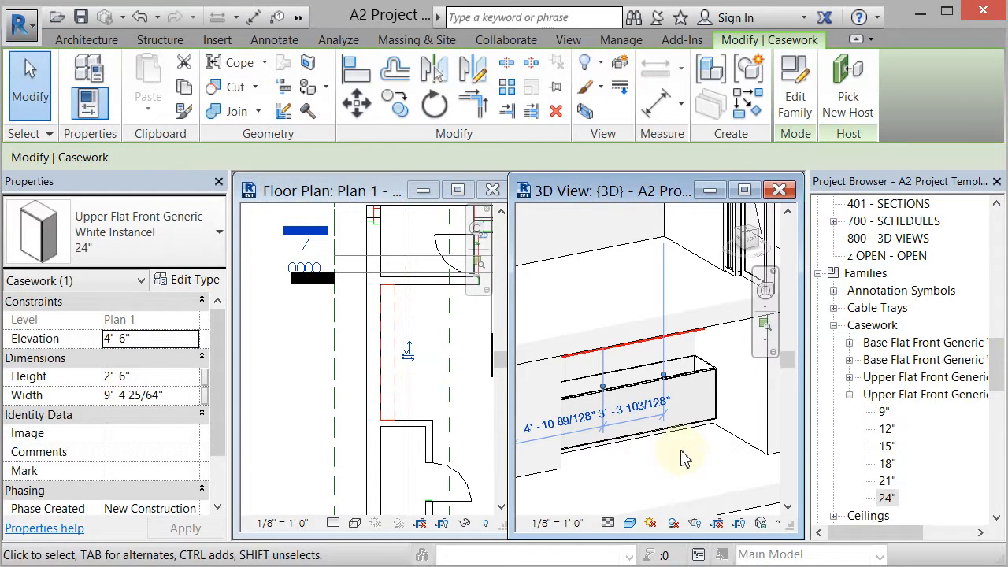
middle_click_drag(682, 461, 705, 355, "shift")
scroll(695, 337, "up", 2)
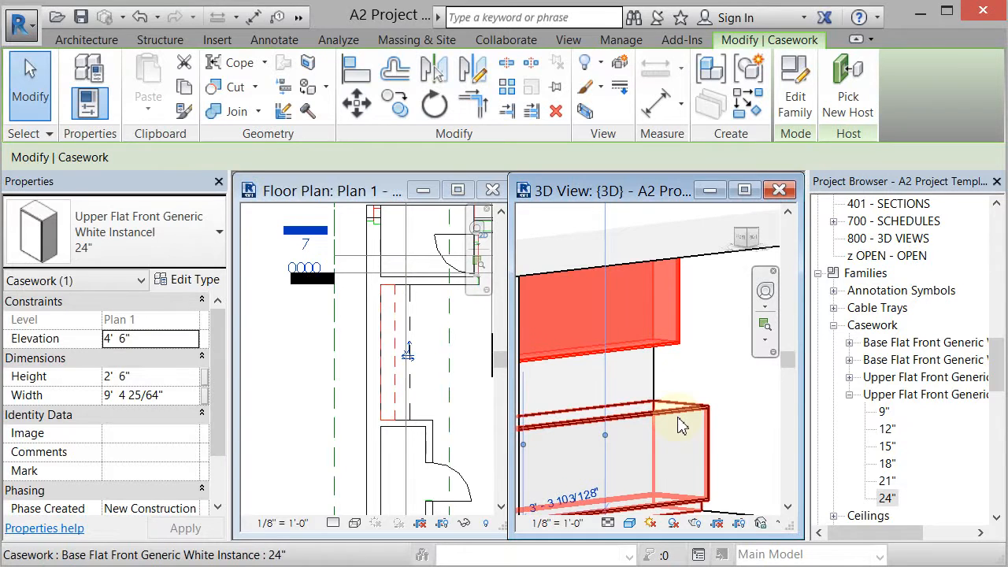
scroll(664, 385, "up", 2)
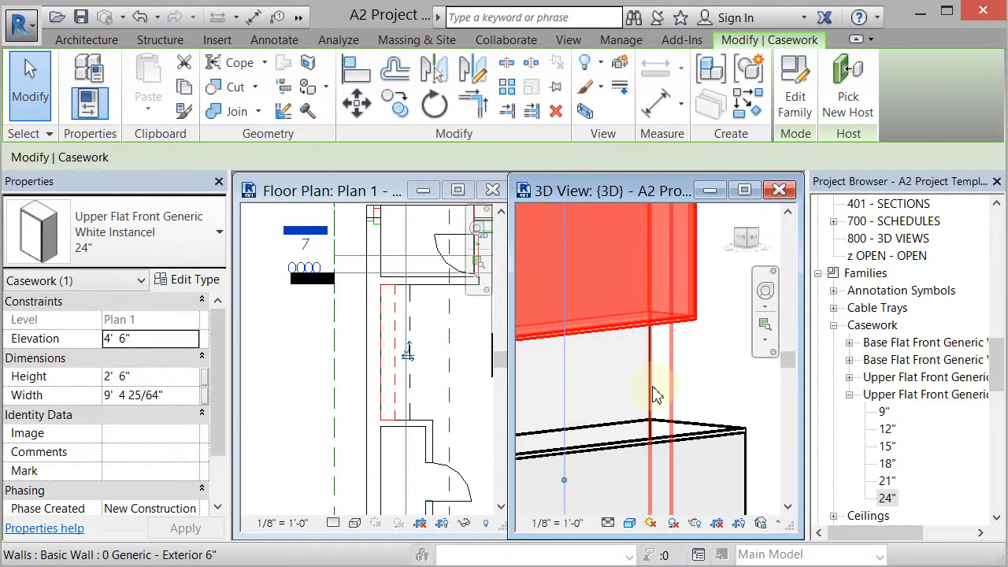
middle_click_drag(635, 459, 607, 468, "shift")
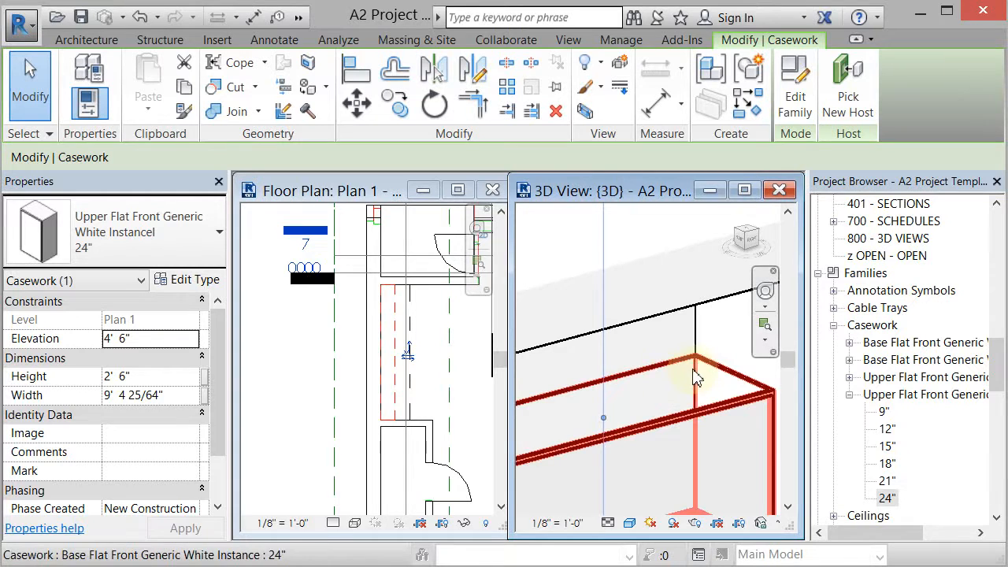
left_click(481, 398)
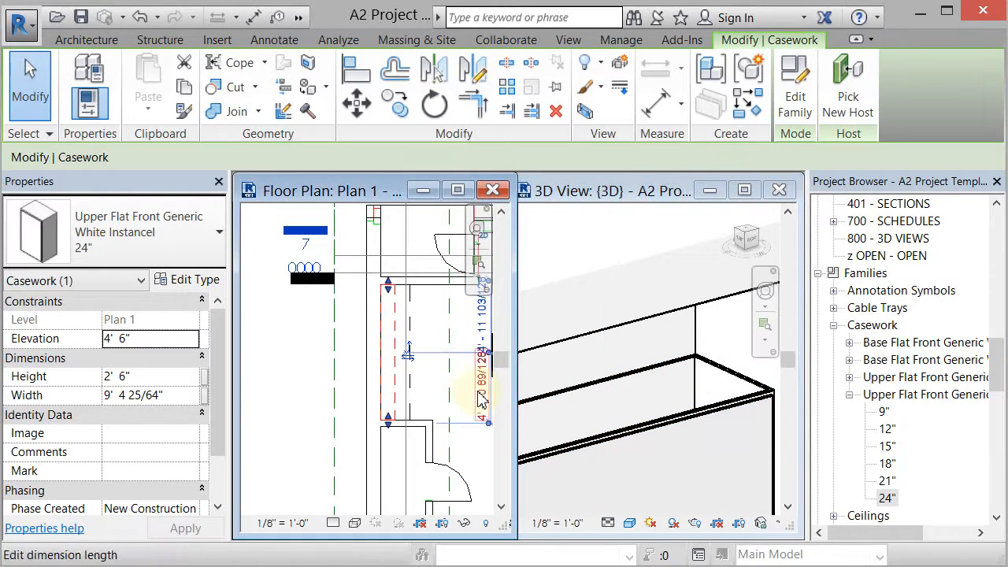
left_click(428, 329)
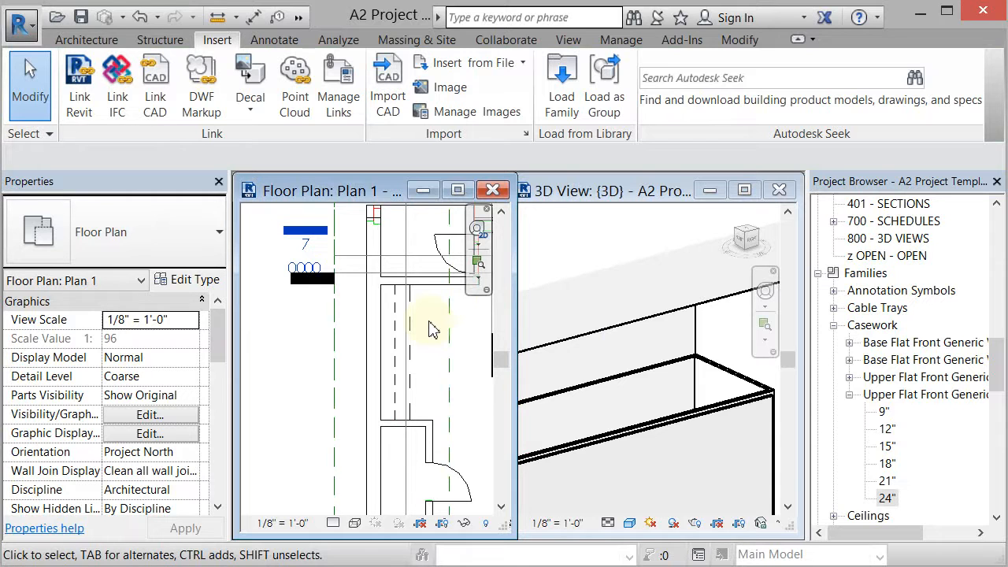
Switch the 3D view to thin line display.
left_click(713, 343)
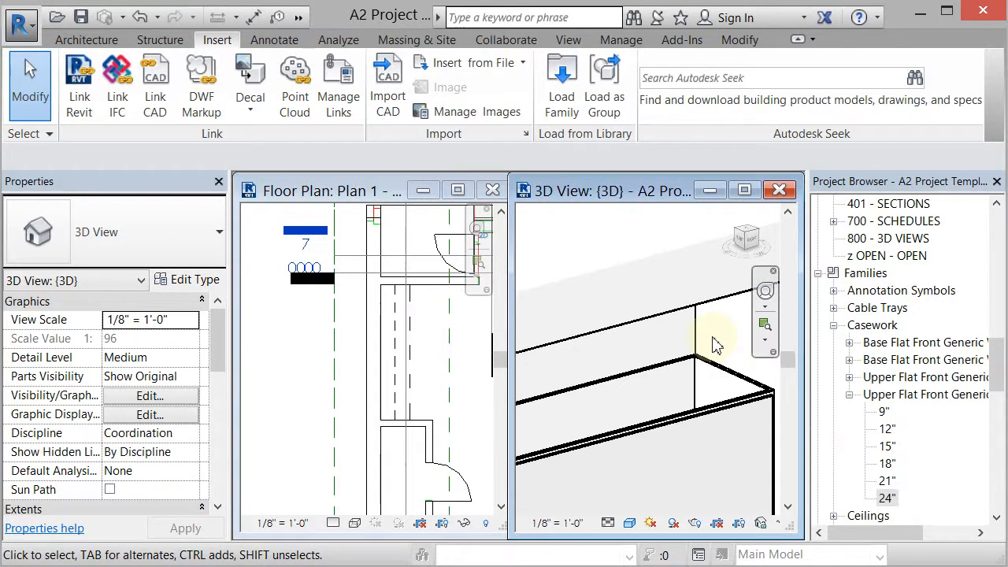
key("t")
key("l")
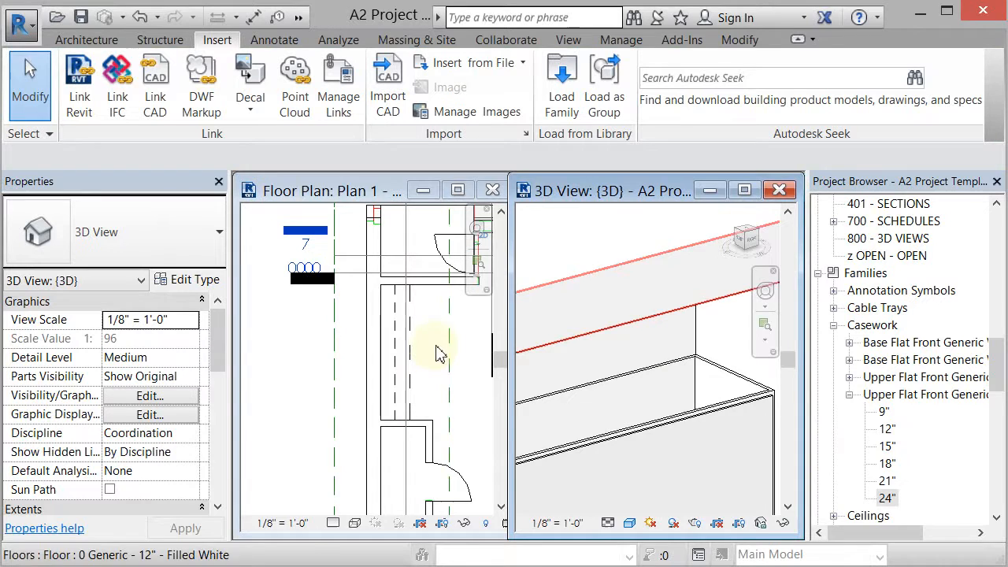
Load the Counter Top-Island.rfa family from the Counter Tops folder of the Casework library.
left_click(850, 396)
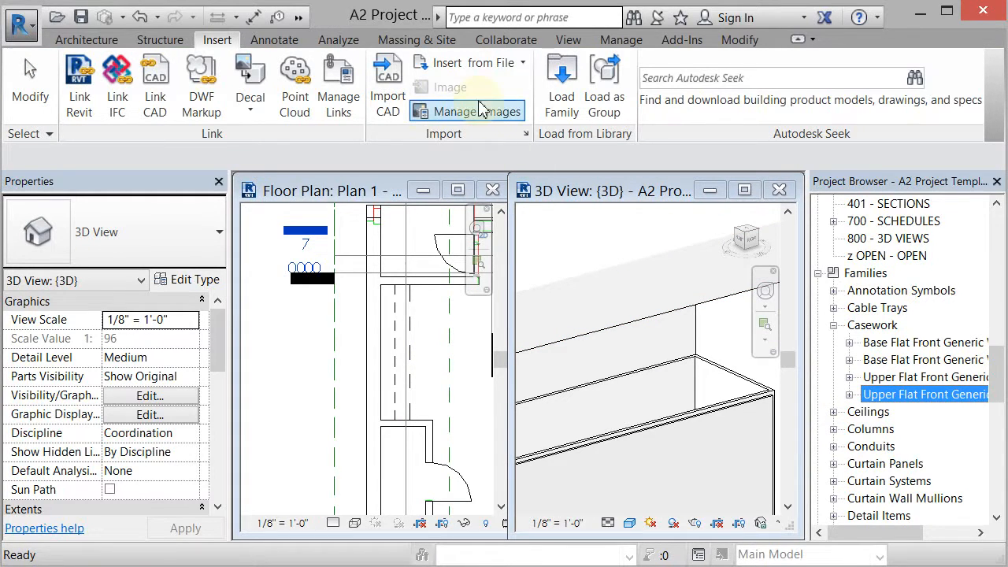
left_click(561, 93)
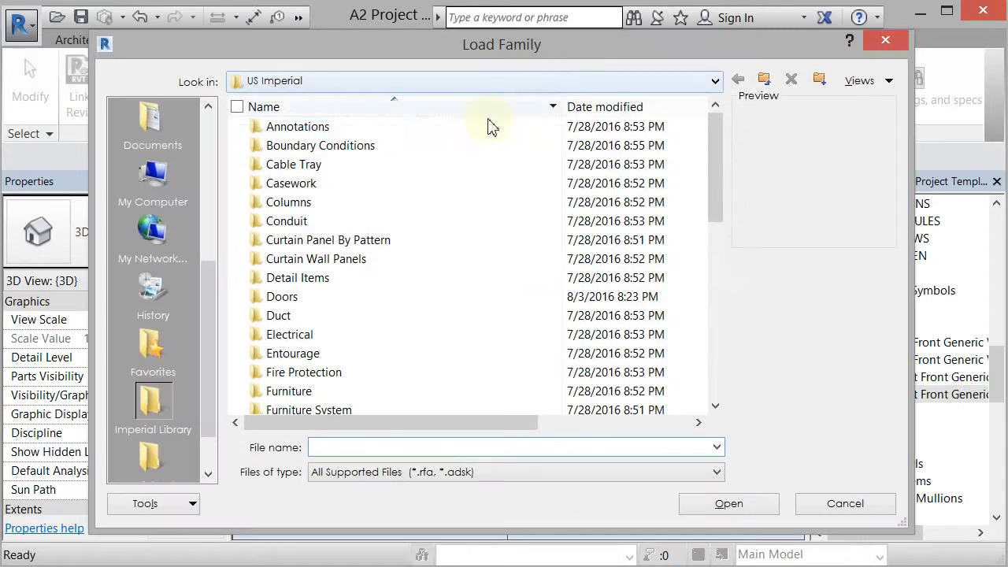
left_click(293, 182)
left_click(292, 182)
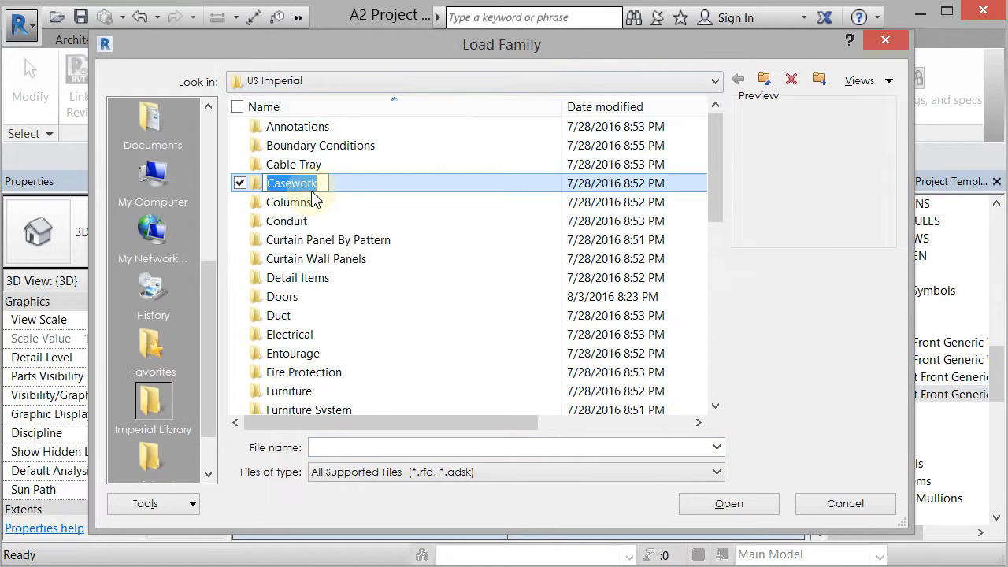
key("Escape")
left_click(315, 222)
double_click(296, 183)
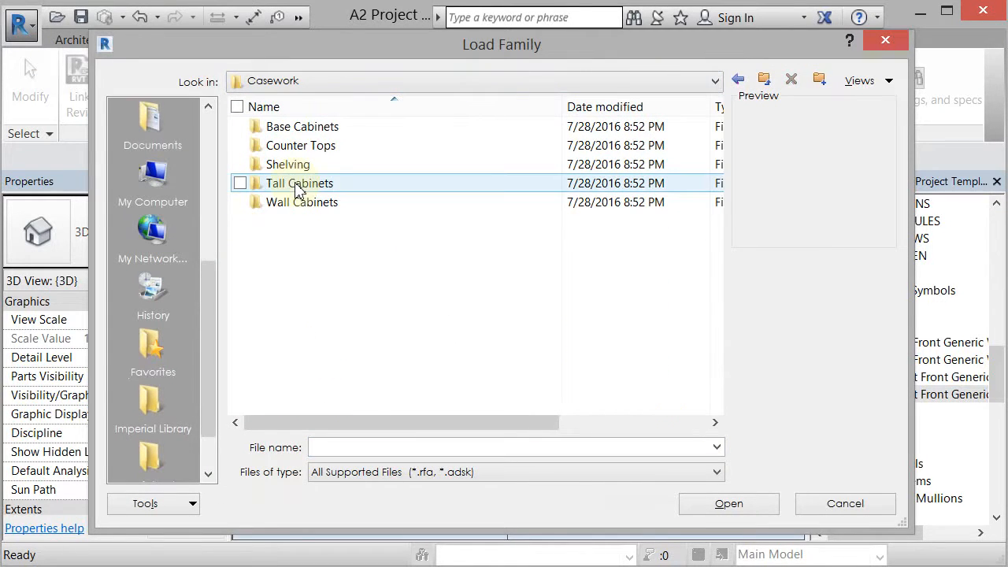
double_click(296, 146)
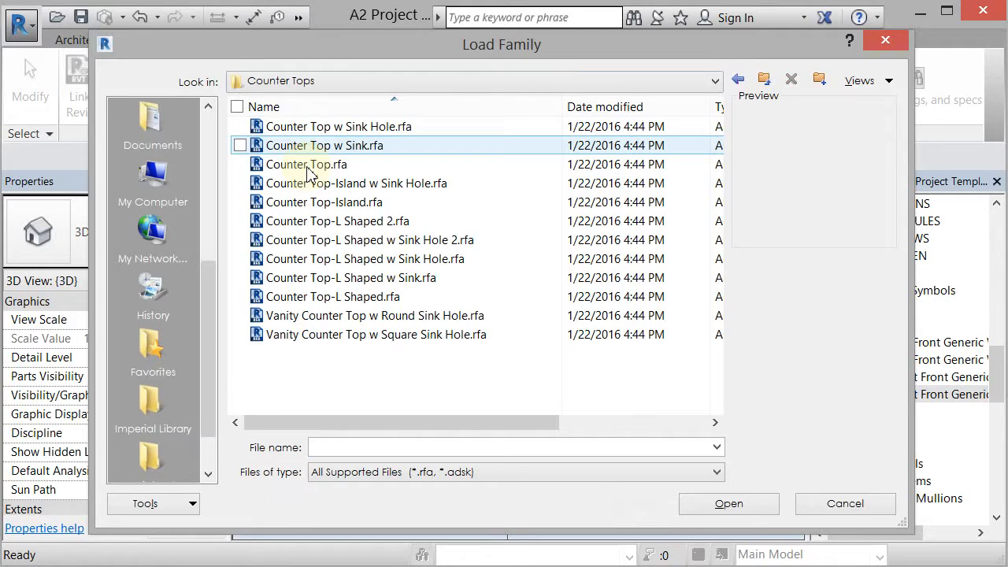
left_click(337, 167)
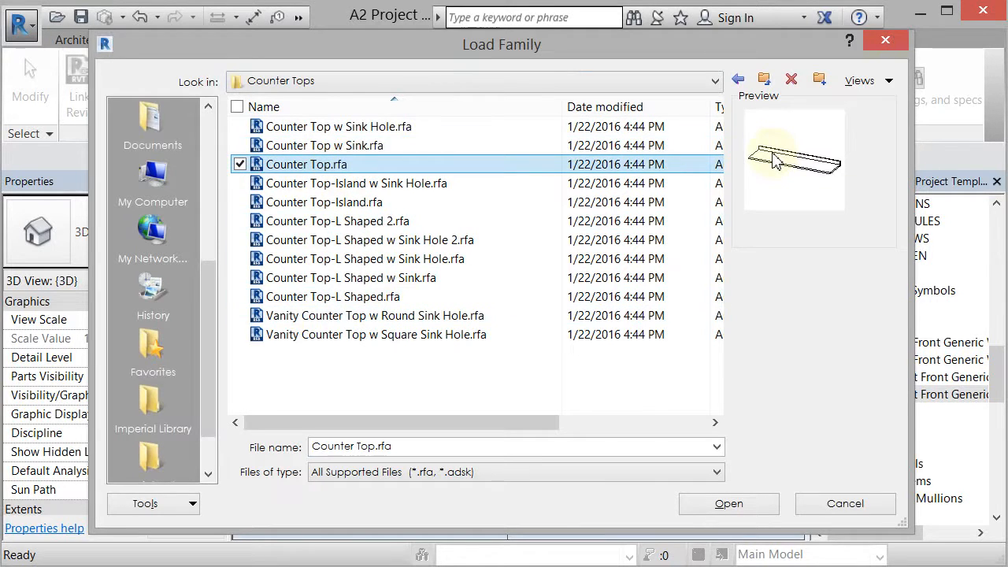
left_click(329, 205)
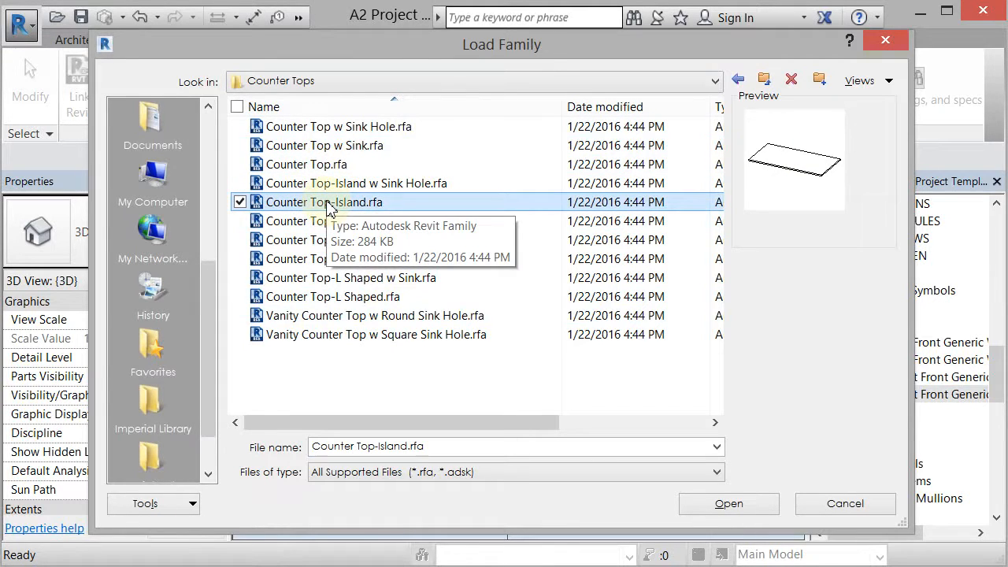
left_click(722, 506)
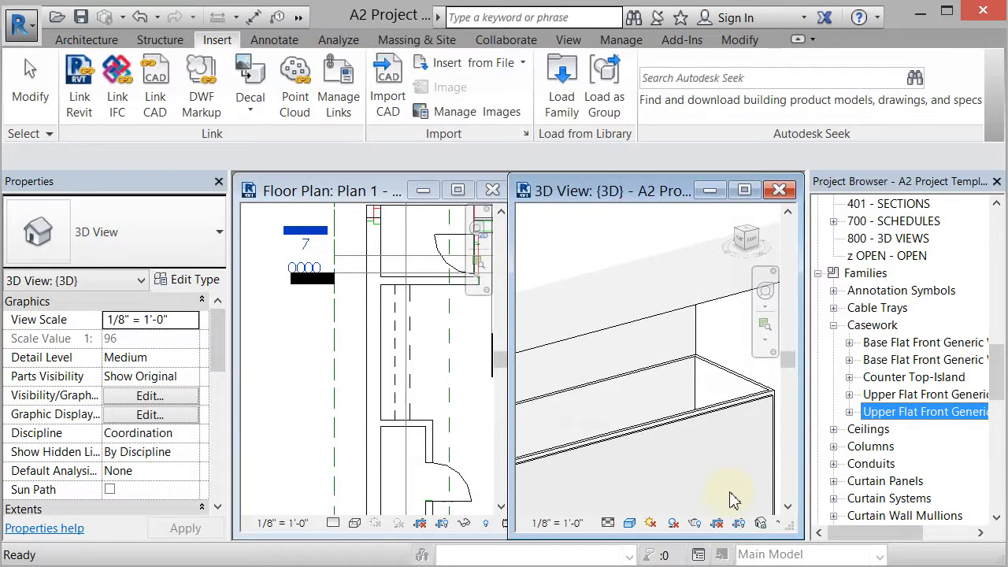
Place a 48" Depth Counter Top-Island over the base cabinet in plan, at the corner of the lower partition.
left_click(850, 377)
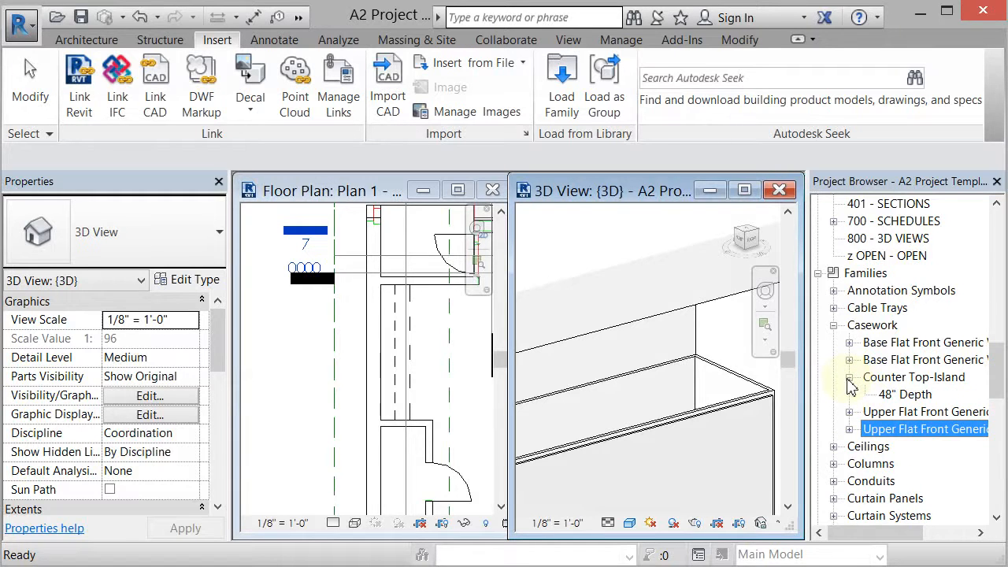
left_click(891, 395)
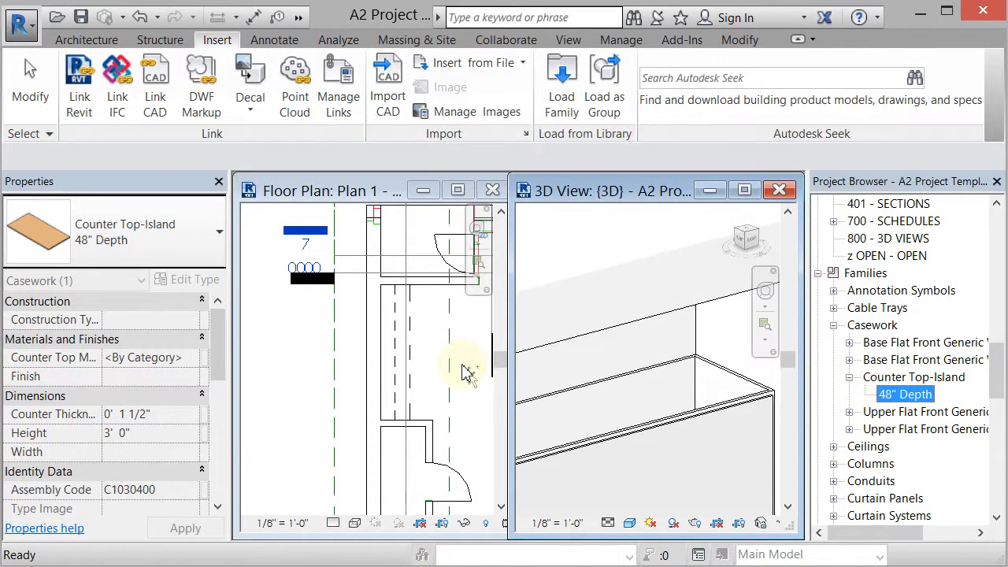
left_click_drag(467, 373, 462, 367)
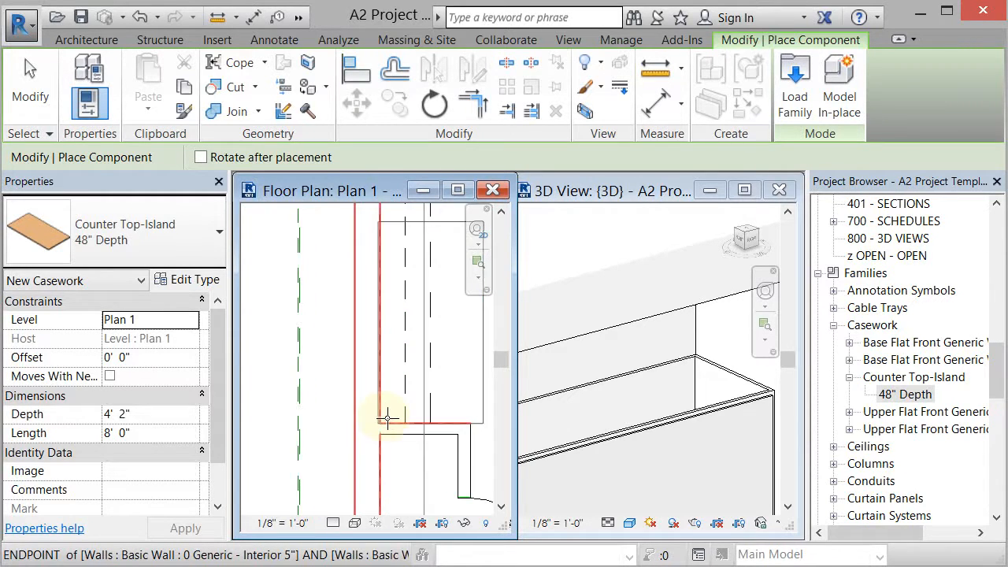
left_click(384, 418)
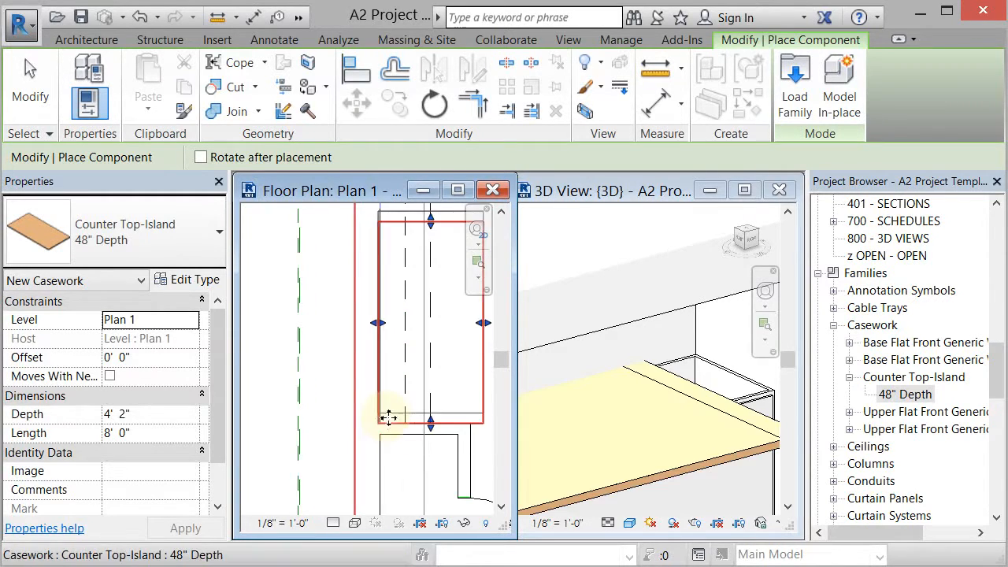
left_click(30, 83)
Stretch the countertop in plan to the base cabinet's front and the upper partition, about 2' 1" deep and 9' 5" long.
left_click(482, 364)
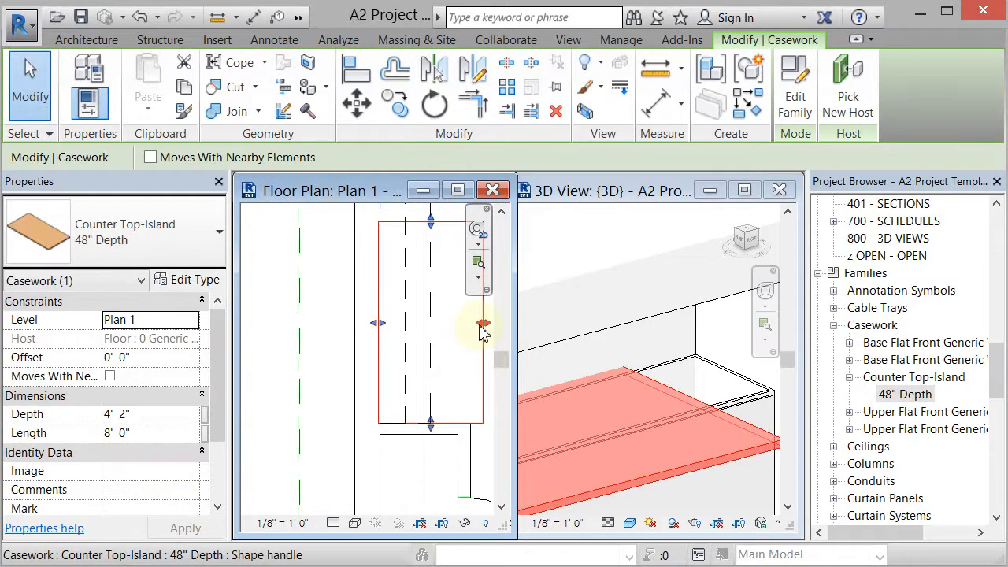
left_click_drag(484, 323, 430, 324)
middle_click_drag(430, 370, 433, 467)
scroll(416, 354, "up", 1)
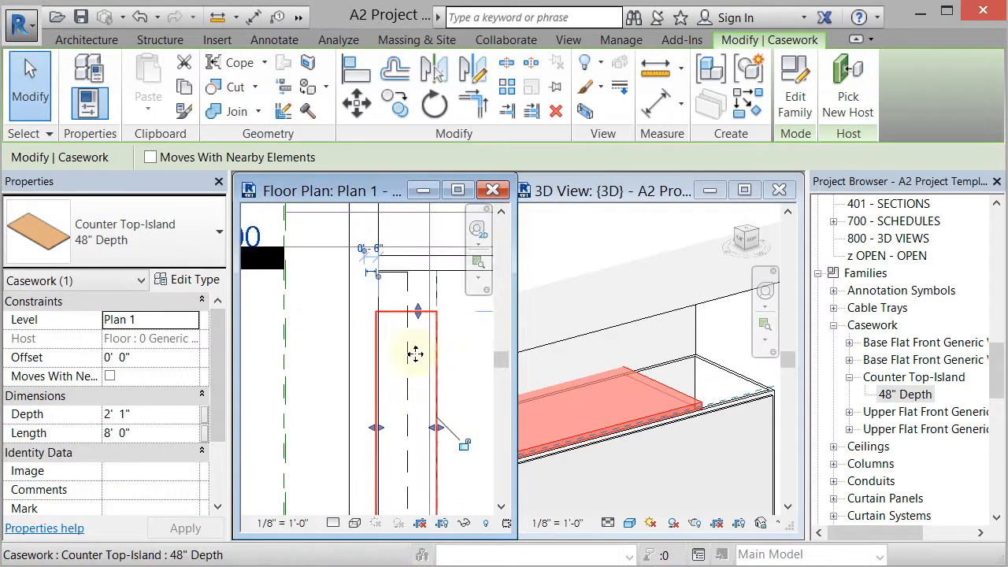
left_click_drag(423, 314, 419, 271)
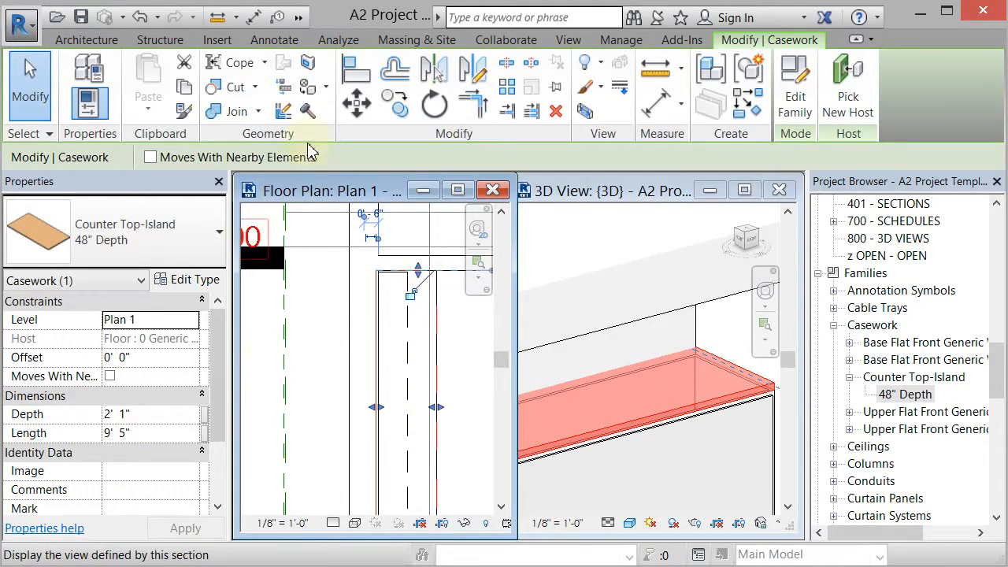
Move the countertop so its upper-left corner in plan meets the wall corner, and check it on the base cabinet in 3D.
left_click(356, 102)
scroll(377, 413, "up", 3)
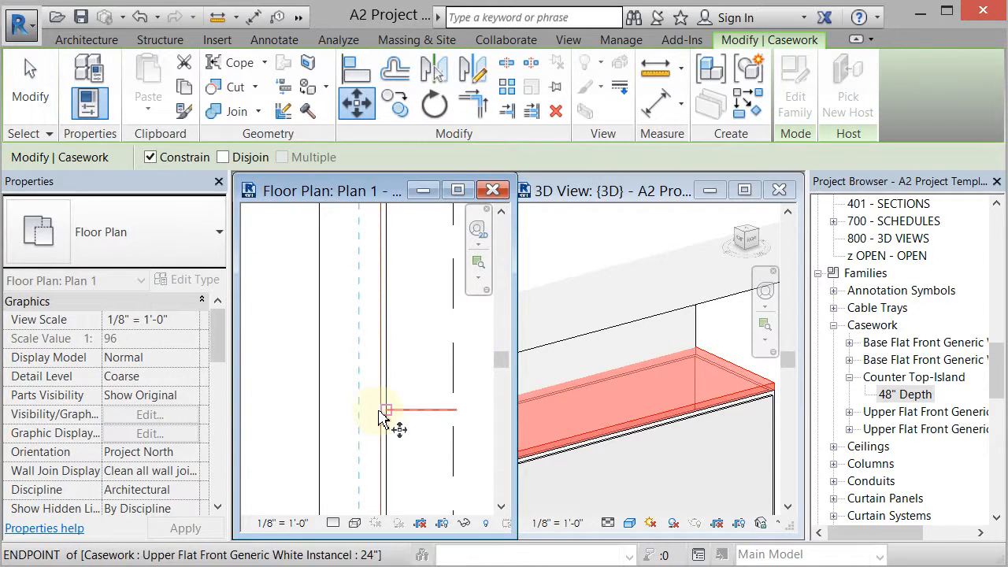
left_click(382, 417)
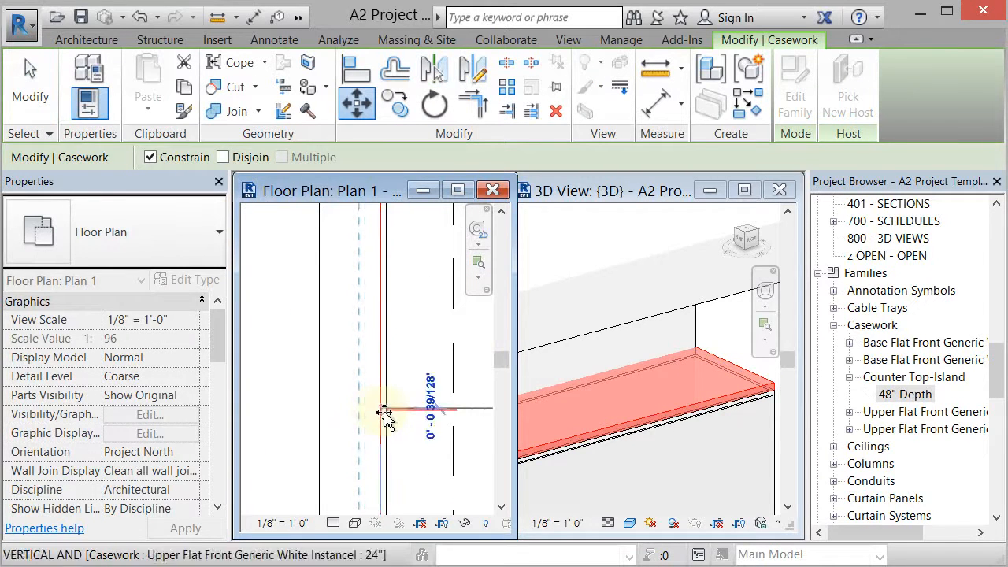
left_click(387, 412)
scroll(425, 411, "down", 4)
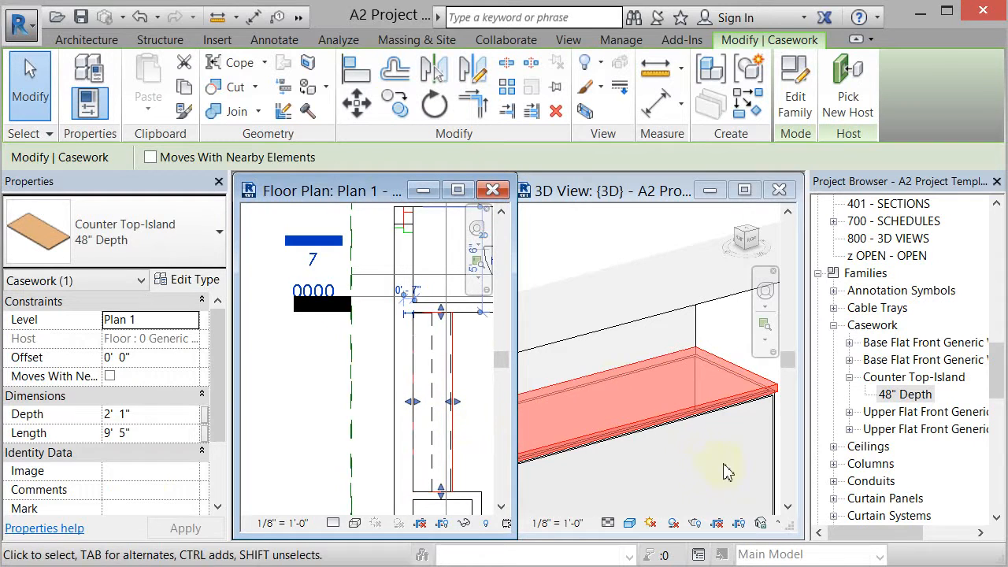
left_click(686, 485)
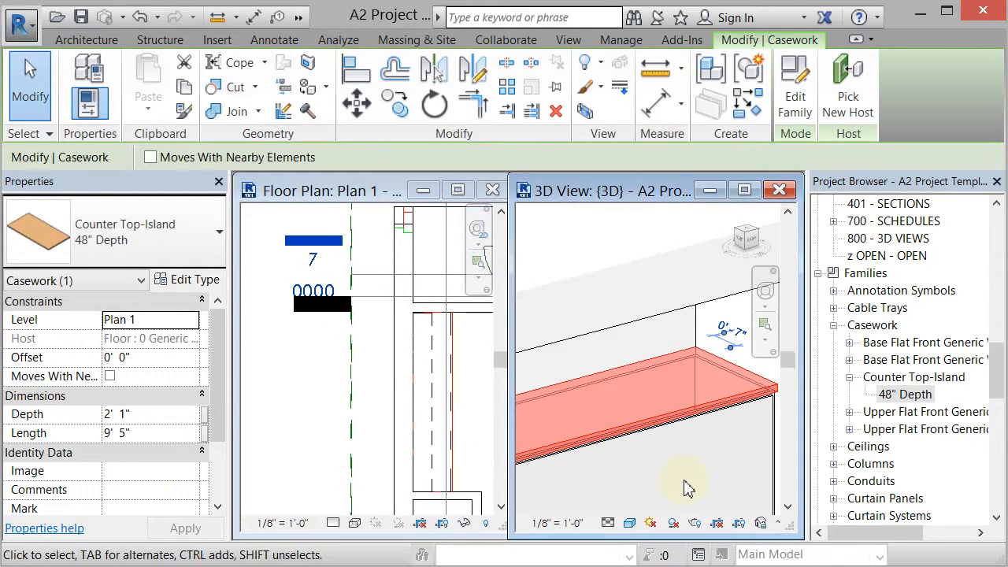
scroll(695, 356, "down", 2)
scroll(699, 388, "down", 4)
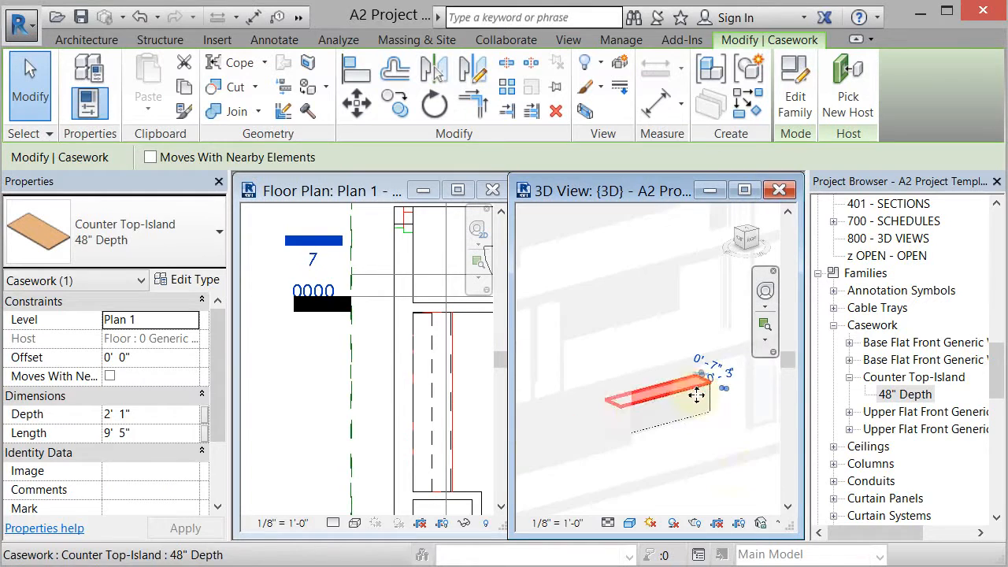
left_click(755, 500)
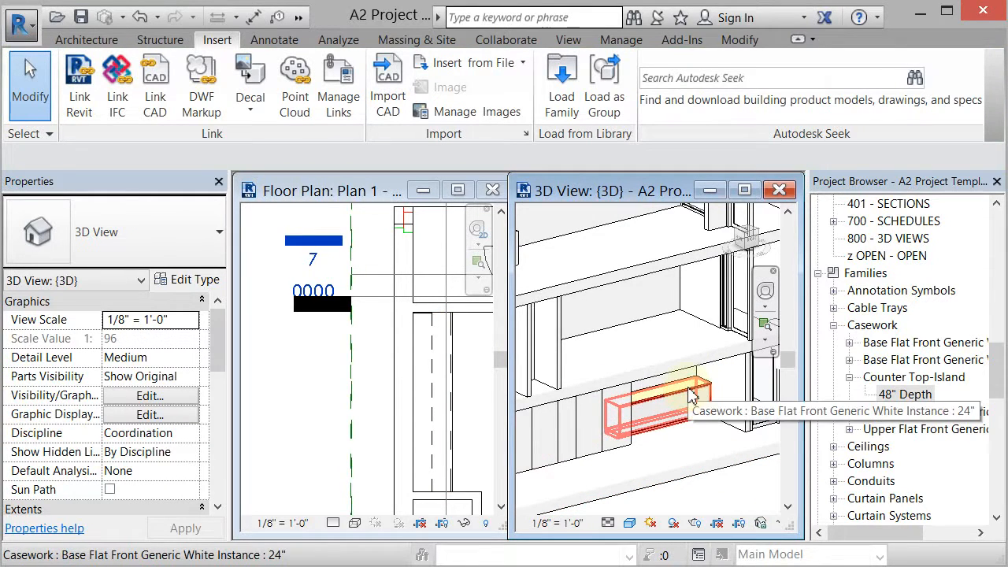
Set the countertop type's Counter Top Material to Default White and review the casework in 3D.
scroll(685, 393, "up", 5)
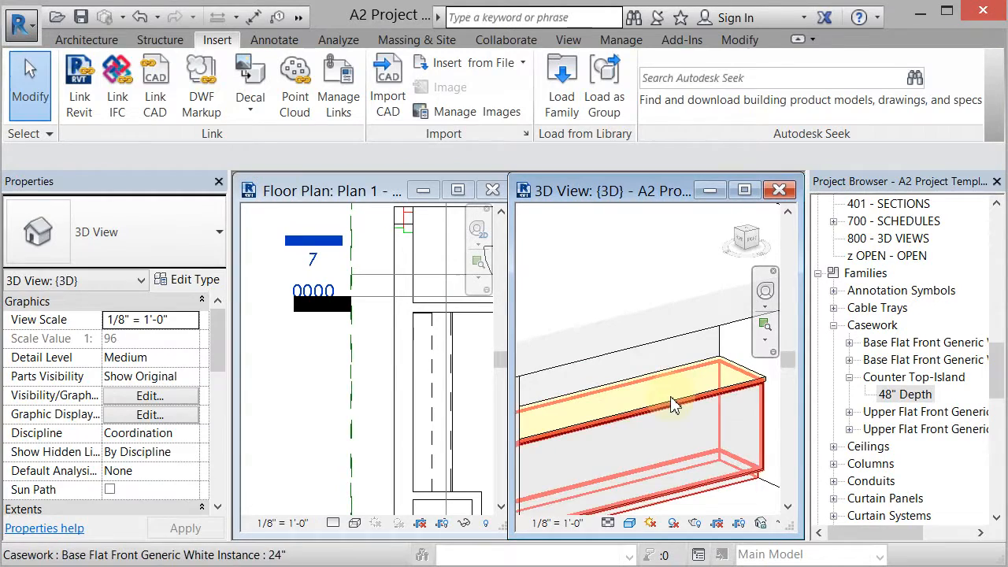
left_click(670, 396)
key("Escape")
left_click(660, 377)
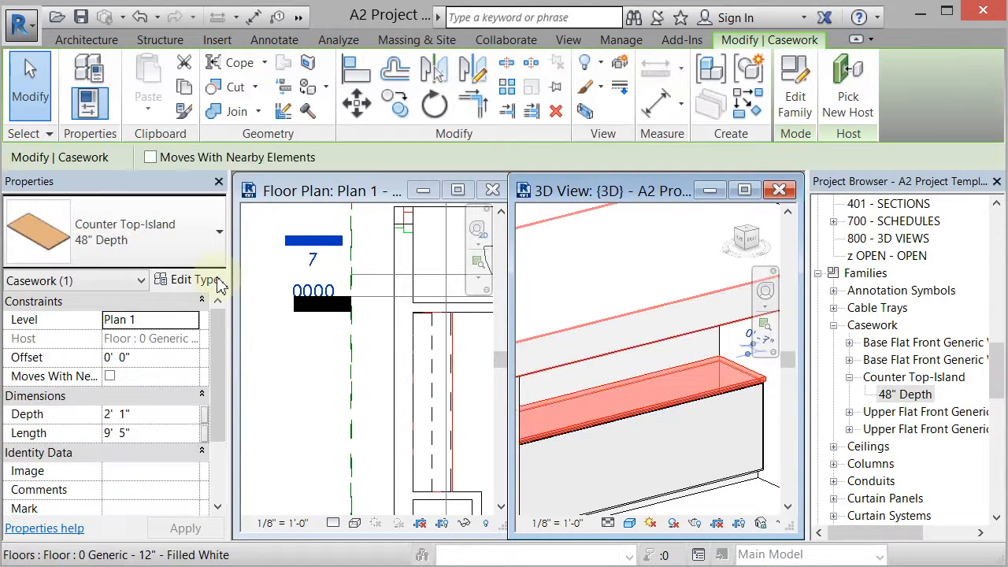
left_click(191, 280)
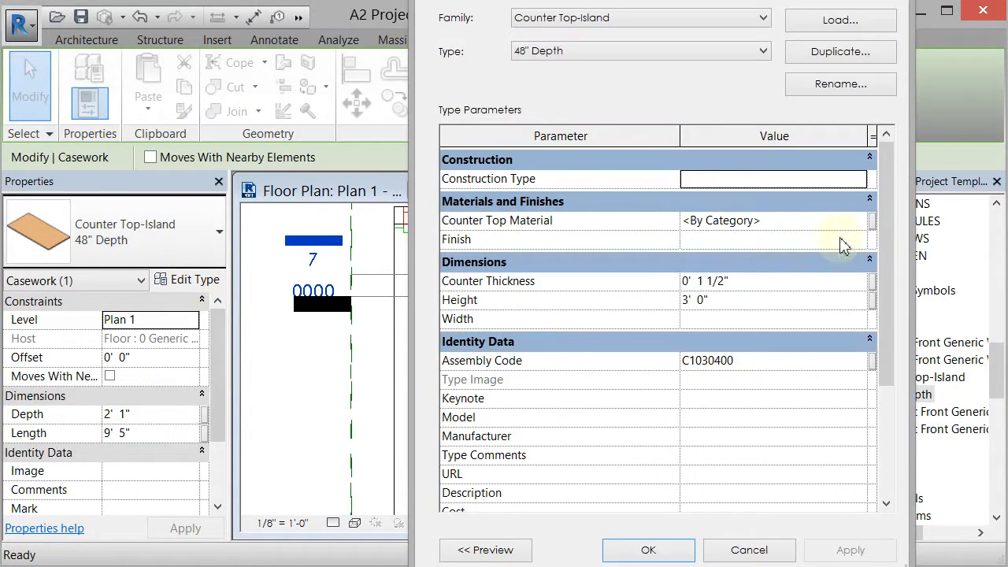
left_click(862, 223)
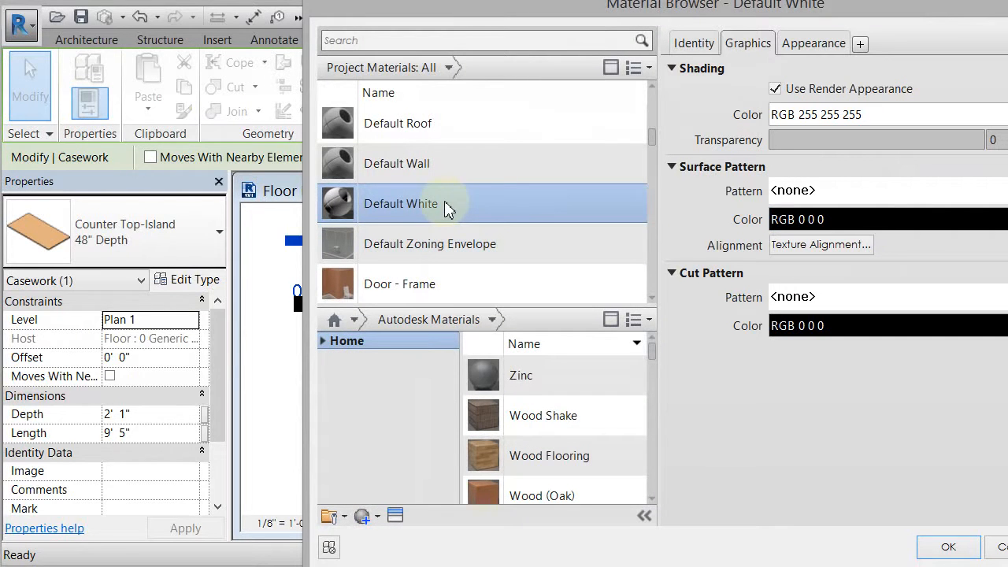
left_click(945, 548)
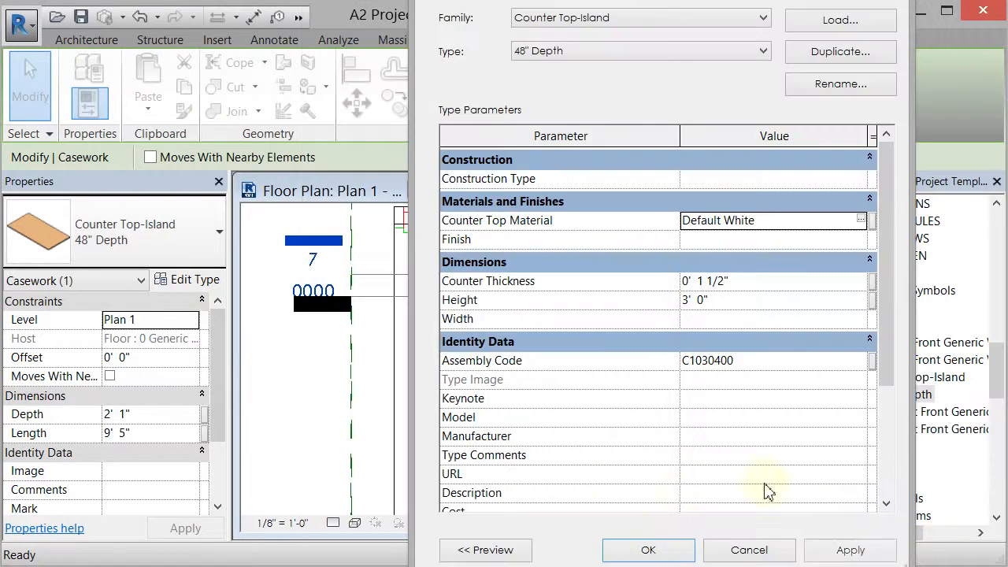
left_click(654, 553)
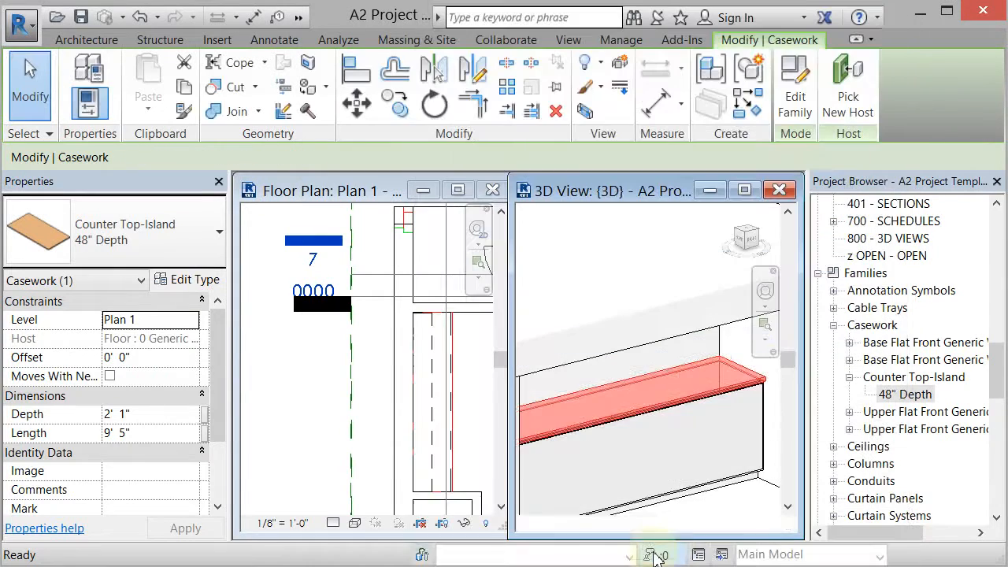
left_click(752, 495)
scroll(706, 372, "down", 5)
scroll(701, 370, "up", 3)
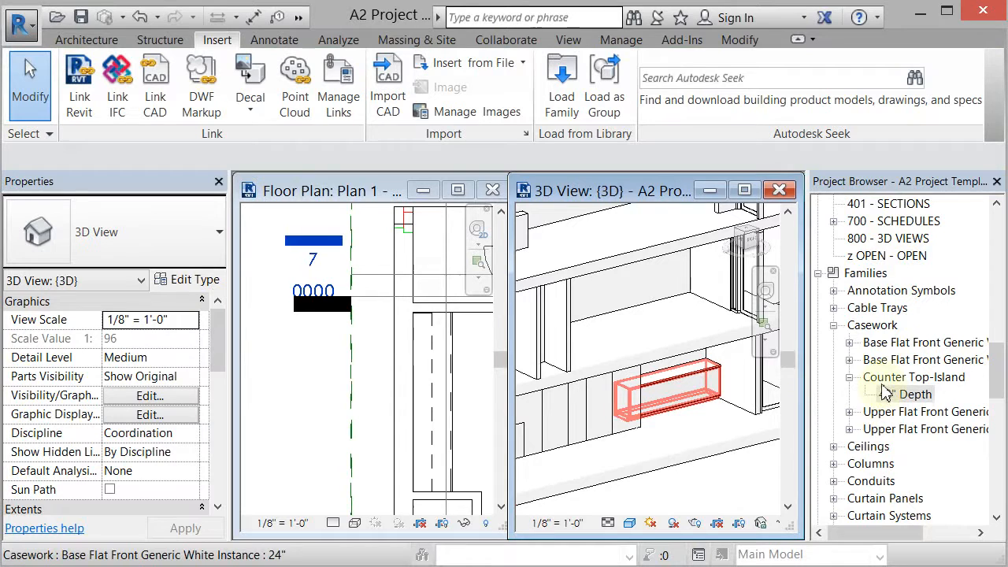
Stretch the upper cabinet's upper end in plan to close the small gap to the partition face.
left_click(850, 377)
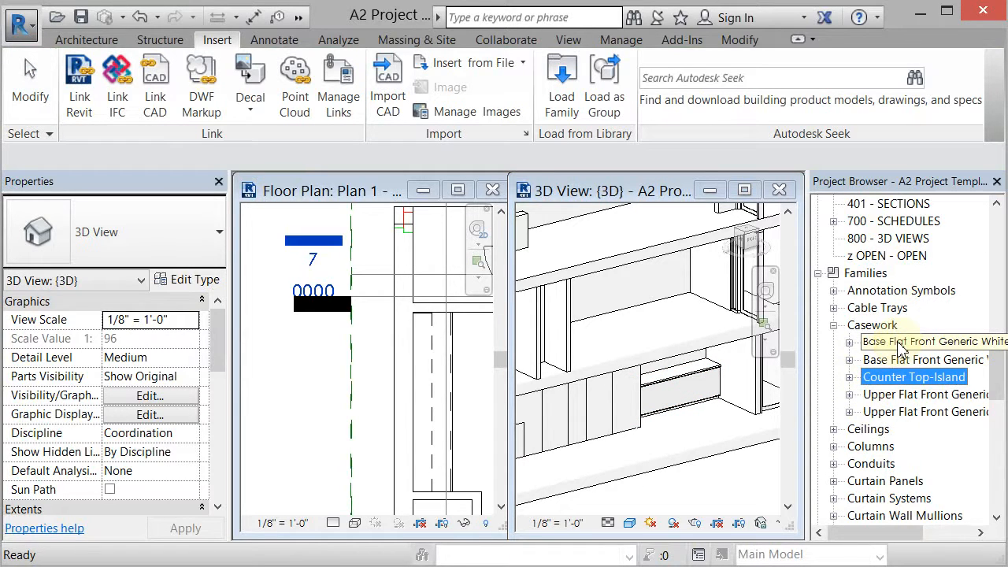
scroll(427, 356, "up", 1)
left_click(439, 347)
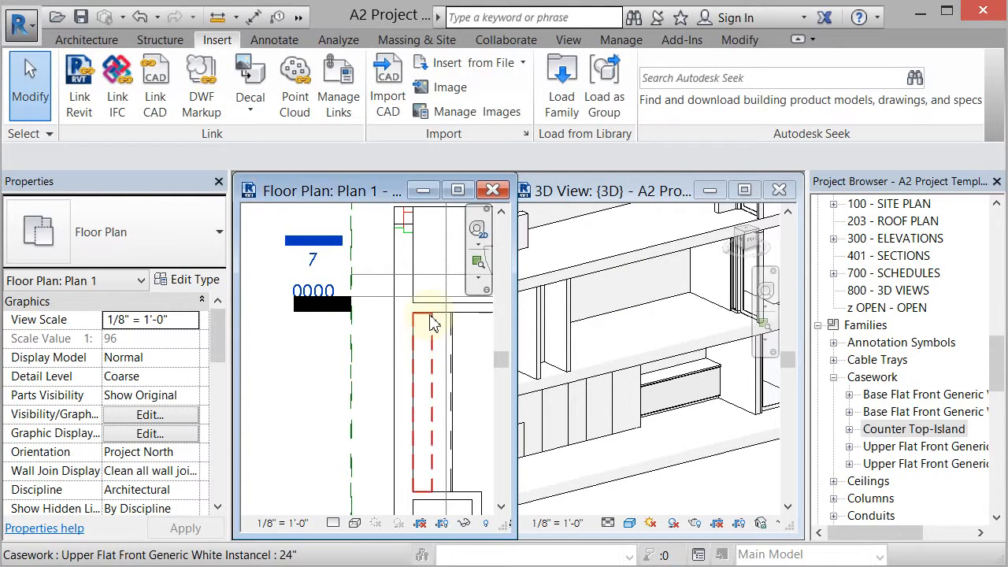
scroll(430, 323, "up", 5)
left_click(411, 315)
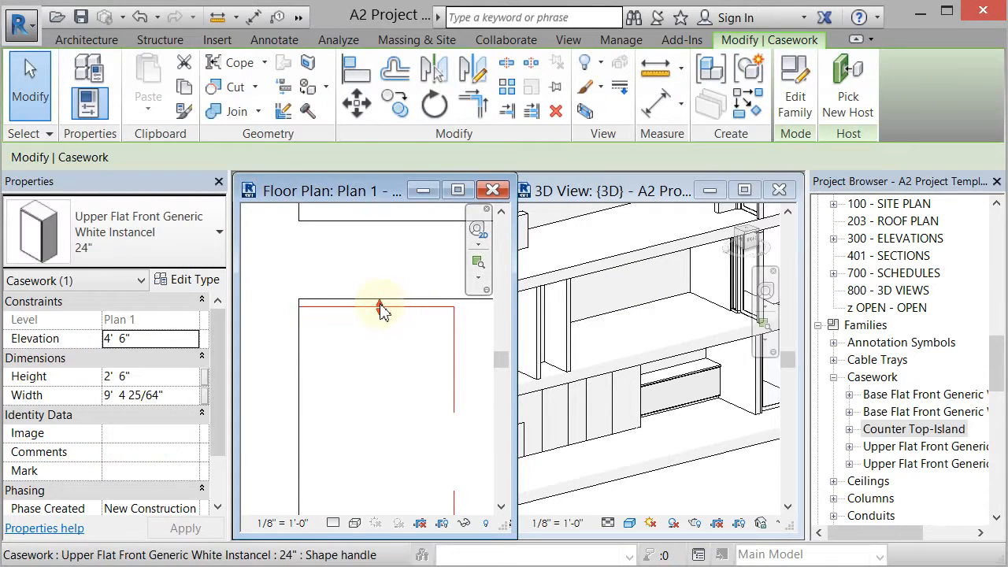
left_click_drag(380, 307, 382, 300)
left_click(378, 338)
scroll(387, 304, "down", 3)
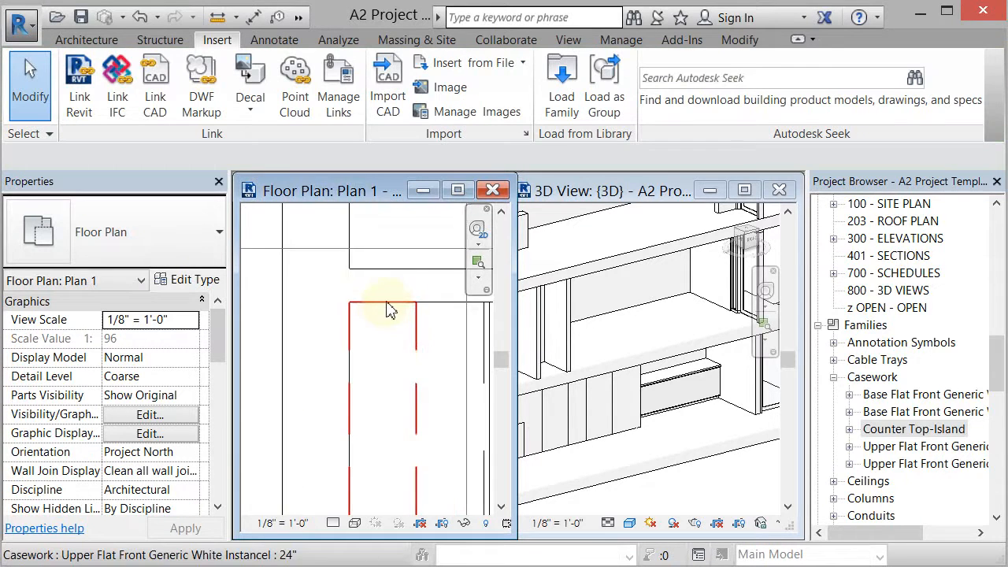
Open the Plan 1 Schematic floor plan view.
scroll(323, 293, "down", 3)
scroll(314, 303, "down", 4)
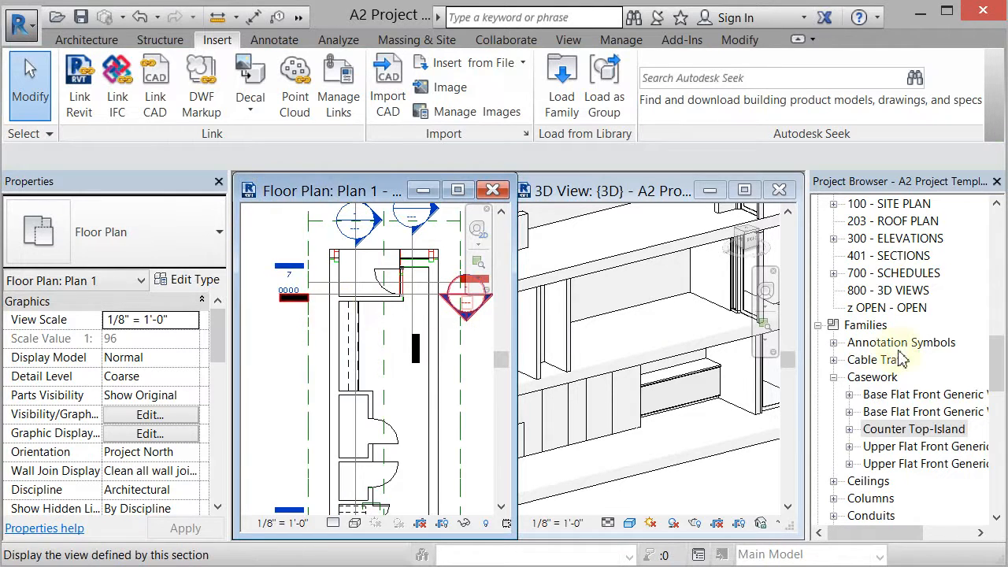
left_click_drag(1004, 397, 995, 243)
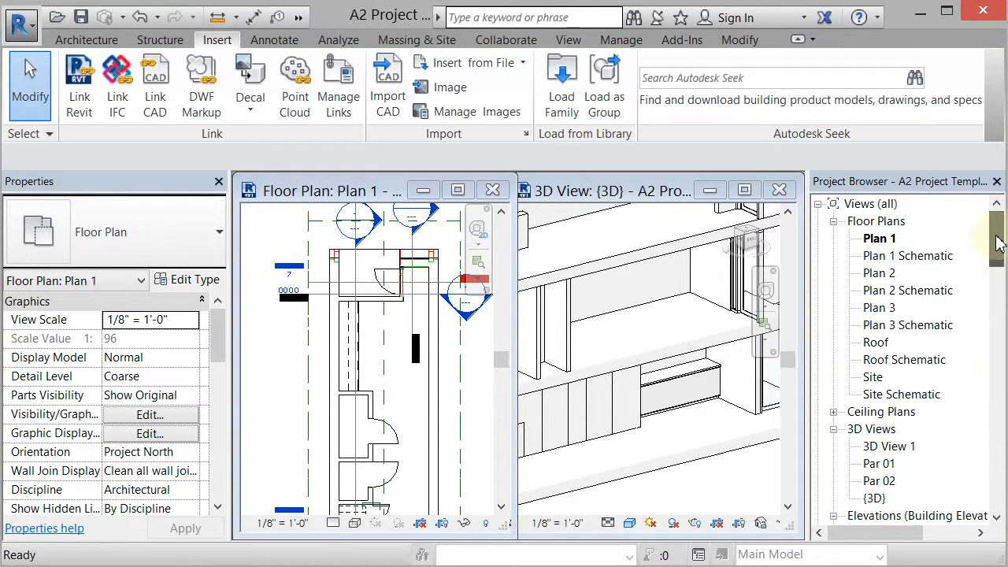
double_click(898, 259)
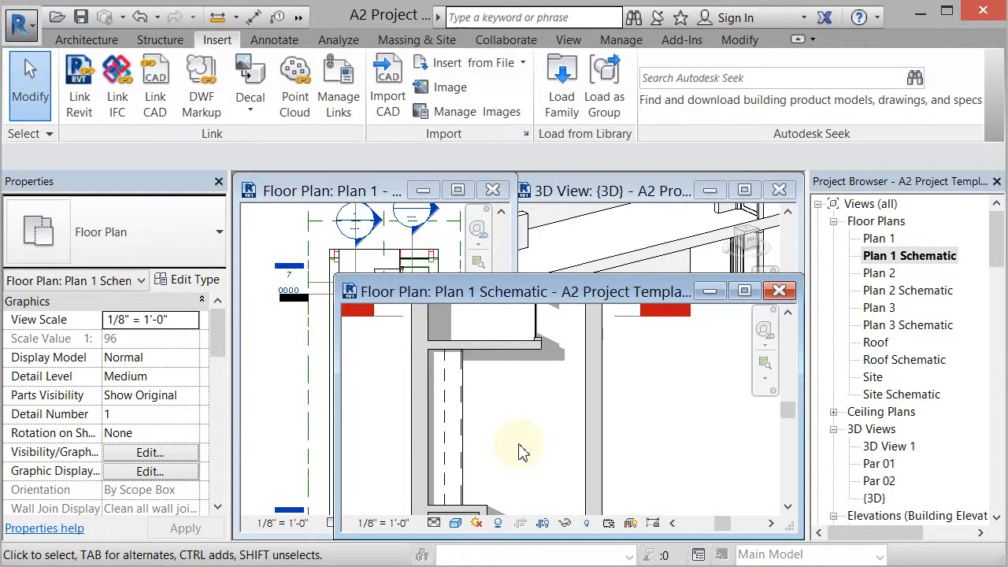
Hide the Casework subcategories Plan Rep - Above, Plan Rep - Below and Hidden Lines in the Plan 1 Schematic view and check the plan.
key("v")
key("v")
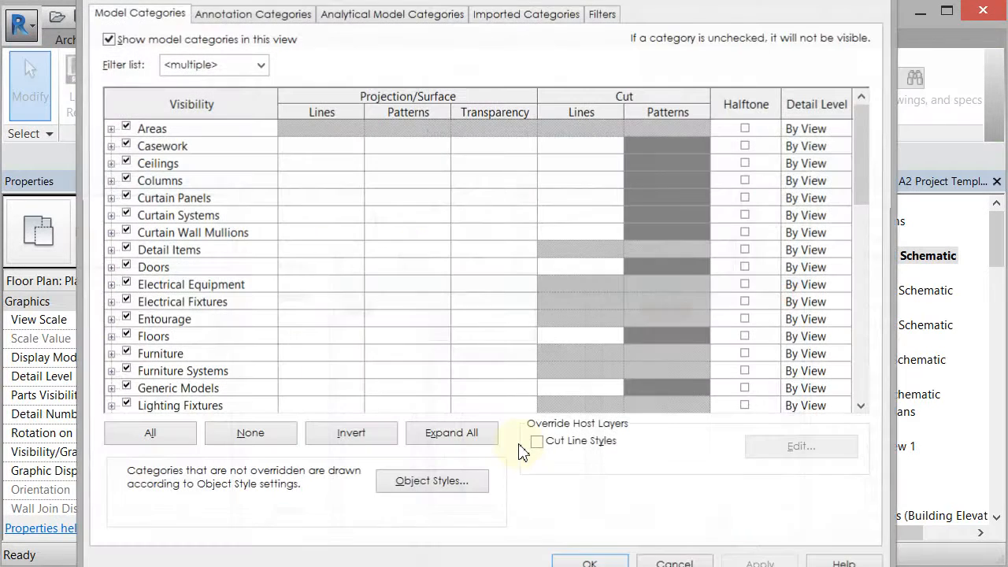
left_click(110, 147)
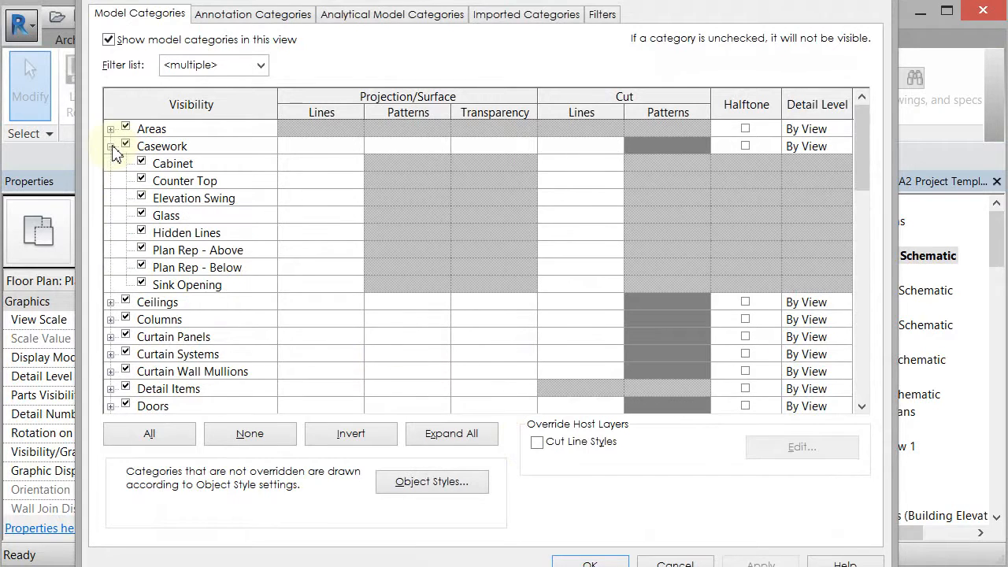
left_click(142, 249)
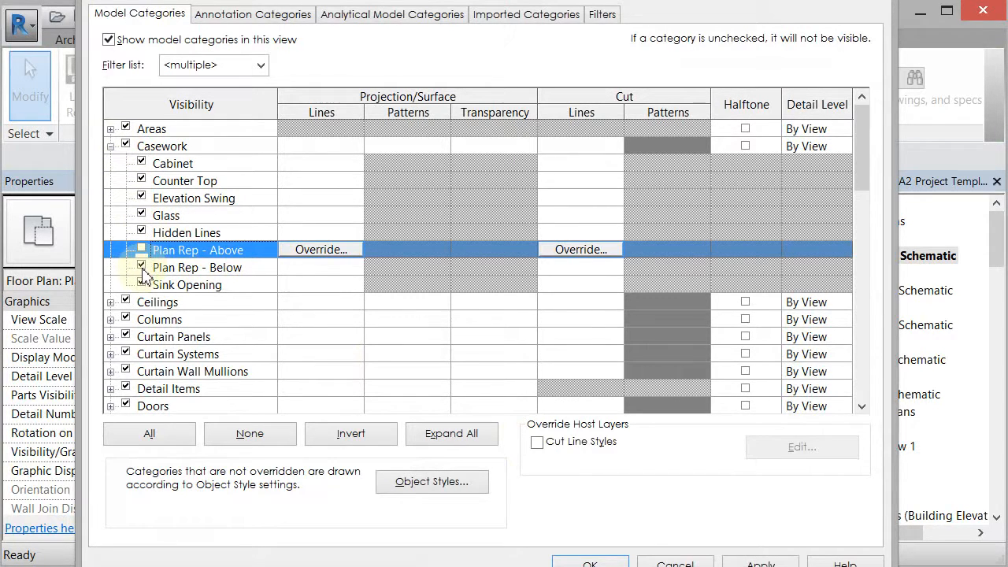
left_click(141, 267)
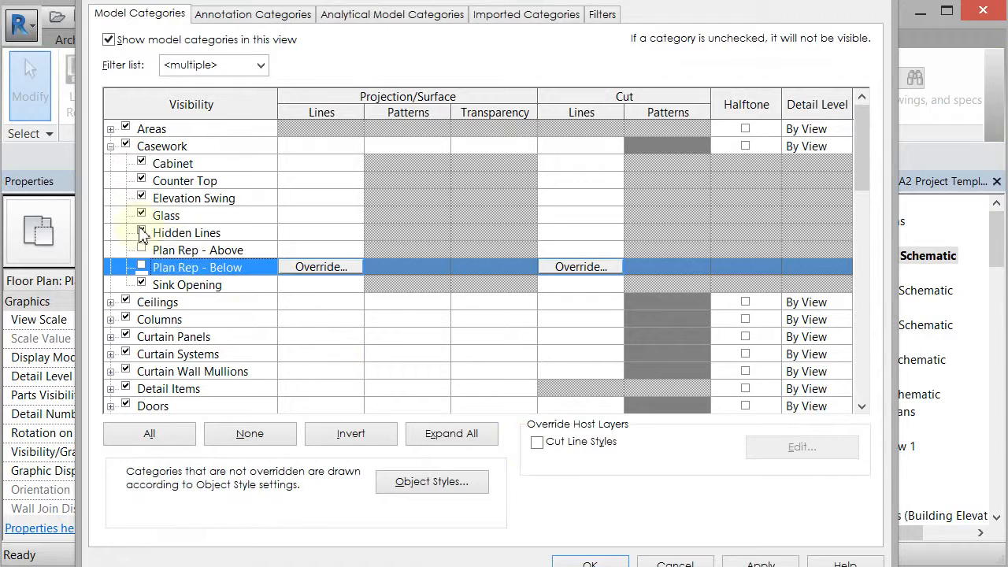
left_click(142, 233)
left_click(590, 563)
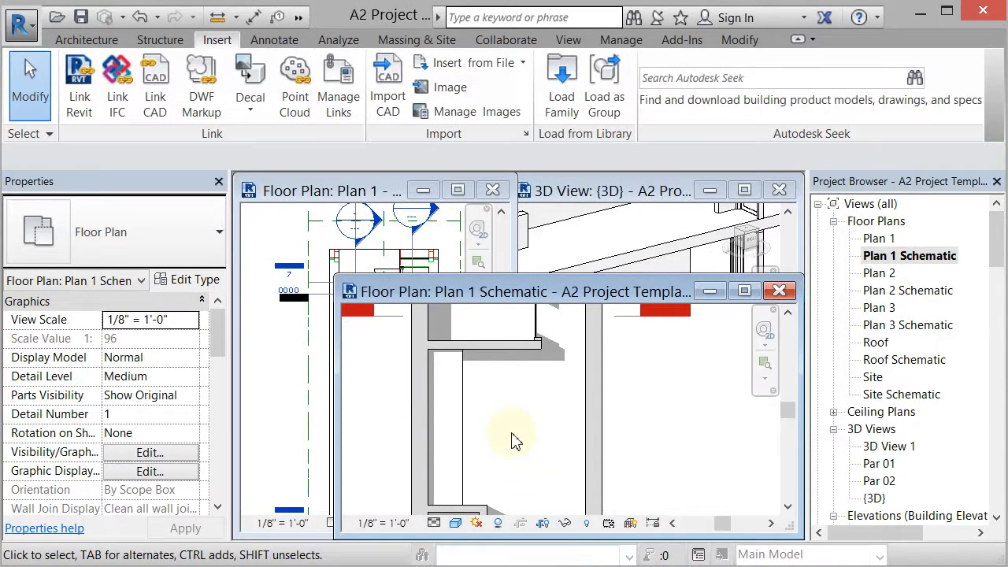
scroll(511, 381, "down", 2)
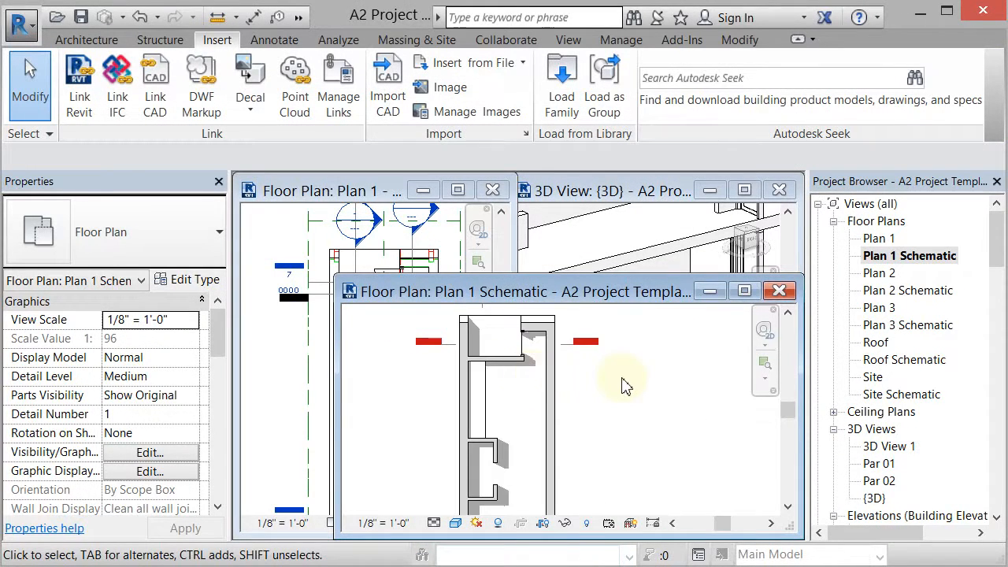
scroll(622, 385, "down", 3)
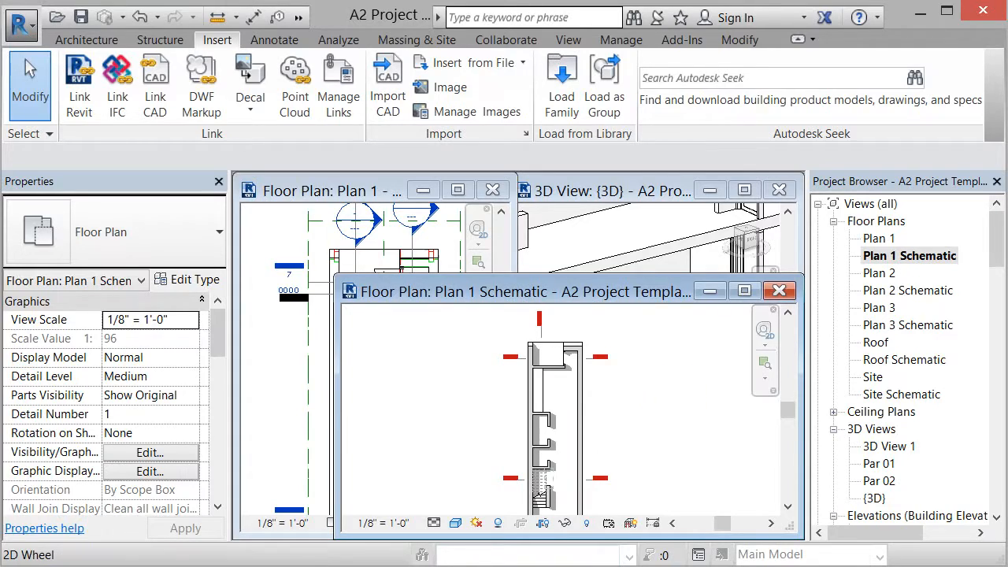